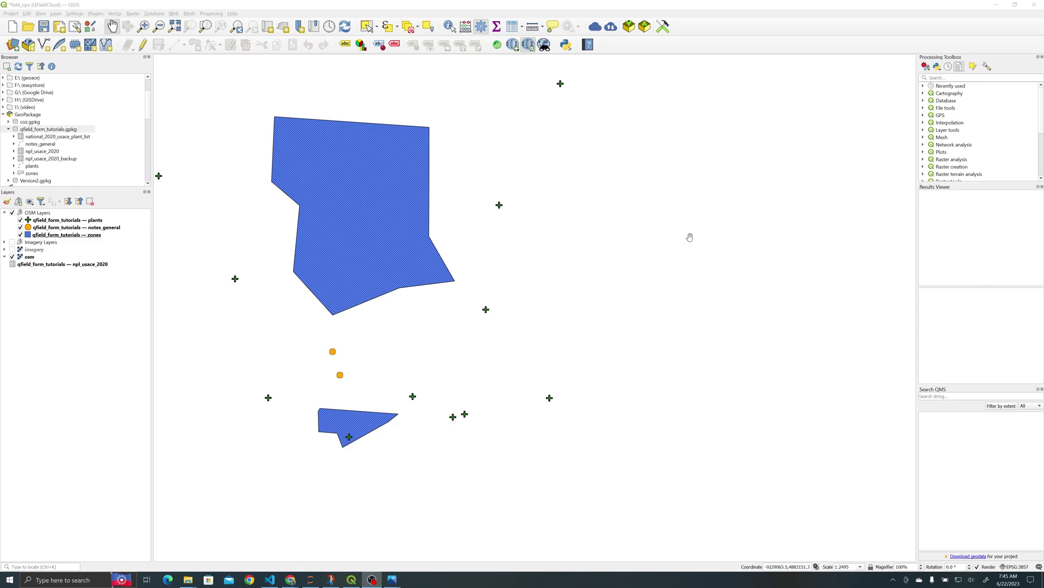
- Start a new plant_photos table in qfield_form_tutorials.gpkg with a plant_id text field
right_click(66, 130)
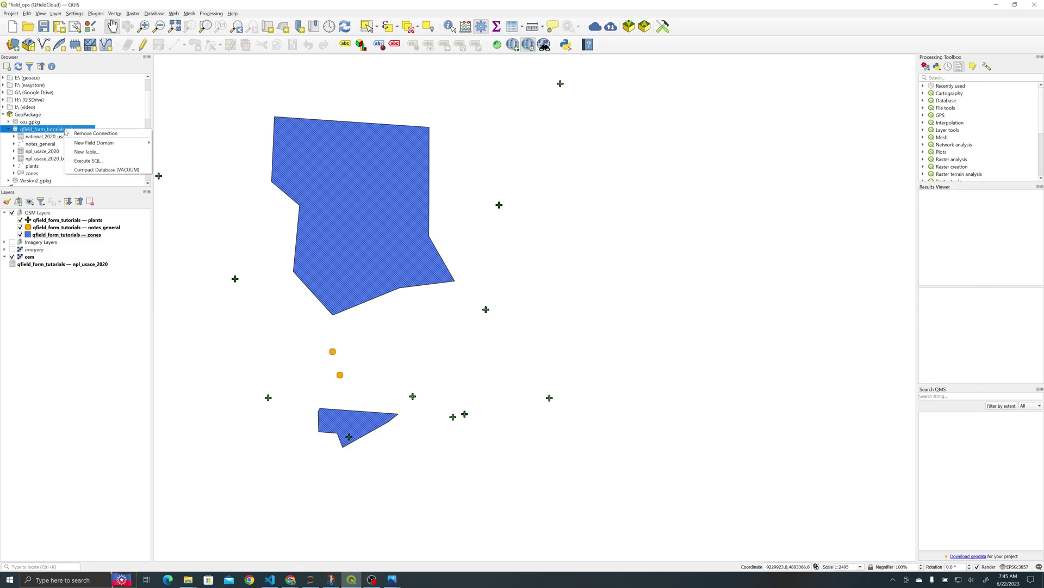
left_click(87, 152)
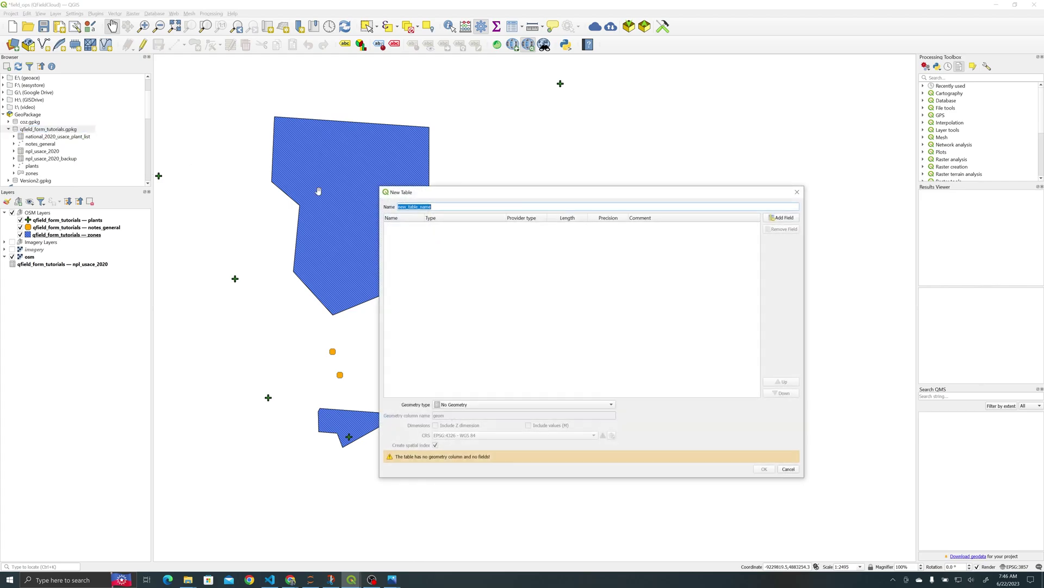
type("plant_photos")
left_click(787, 222)
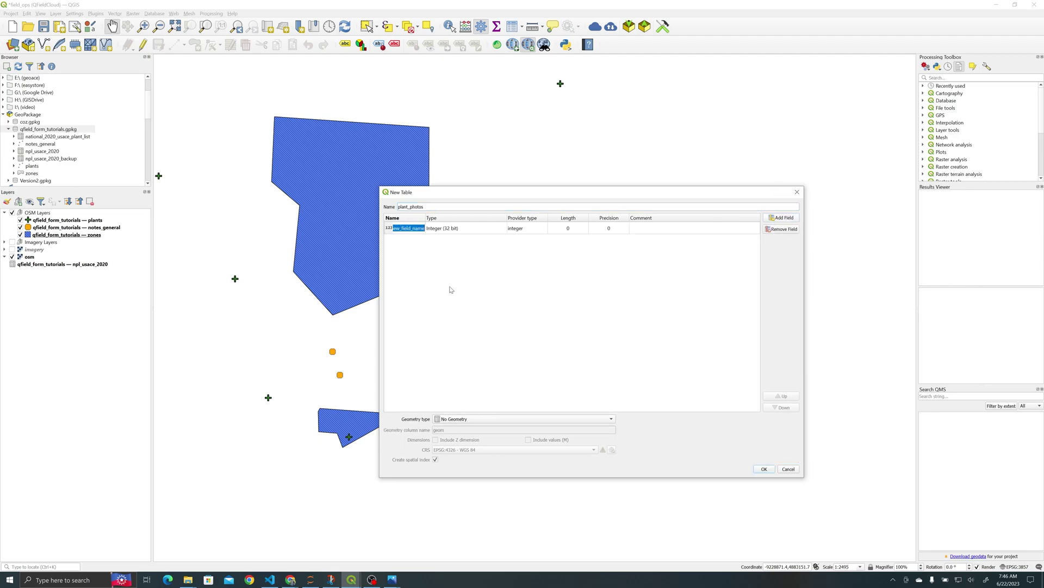
type("plant_id")
left_click(464, 232)
left_click(464, 231)
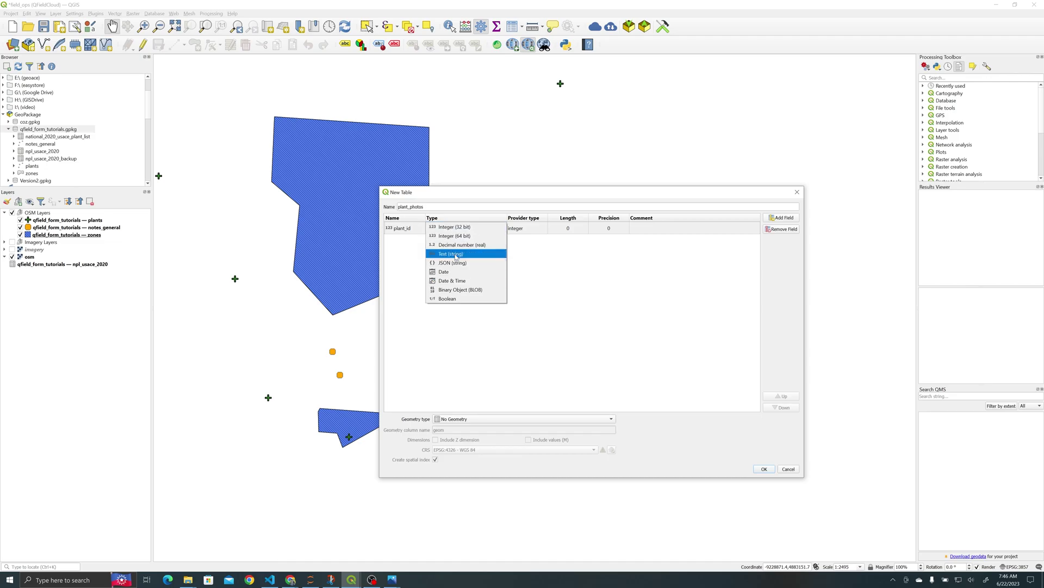
left_click(456, 255)
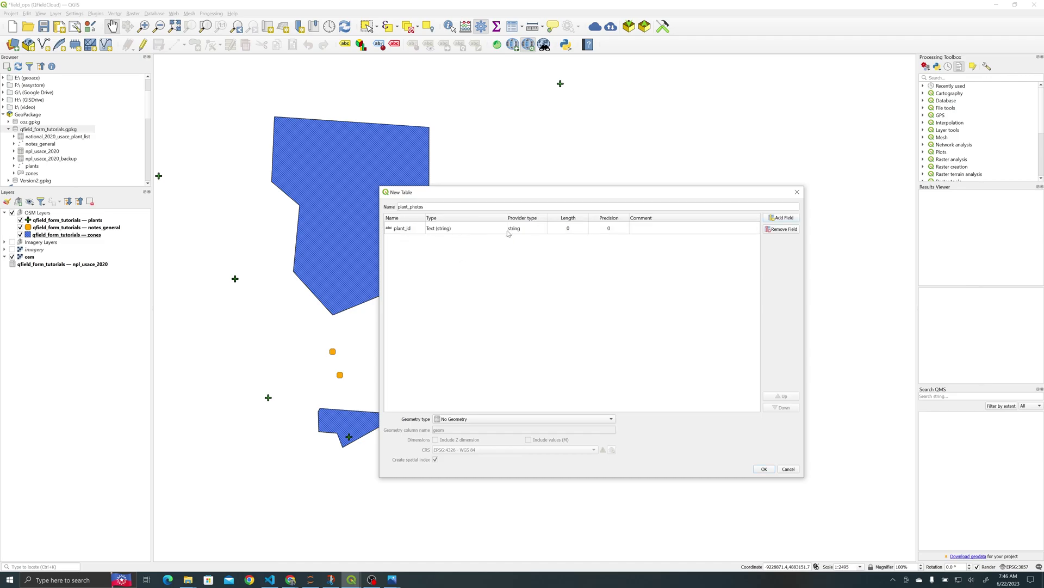
- Add a path text field with length 255
left_click(782, 218)
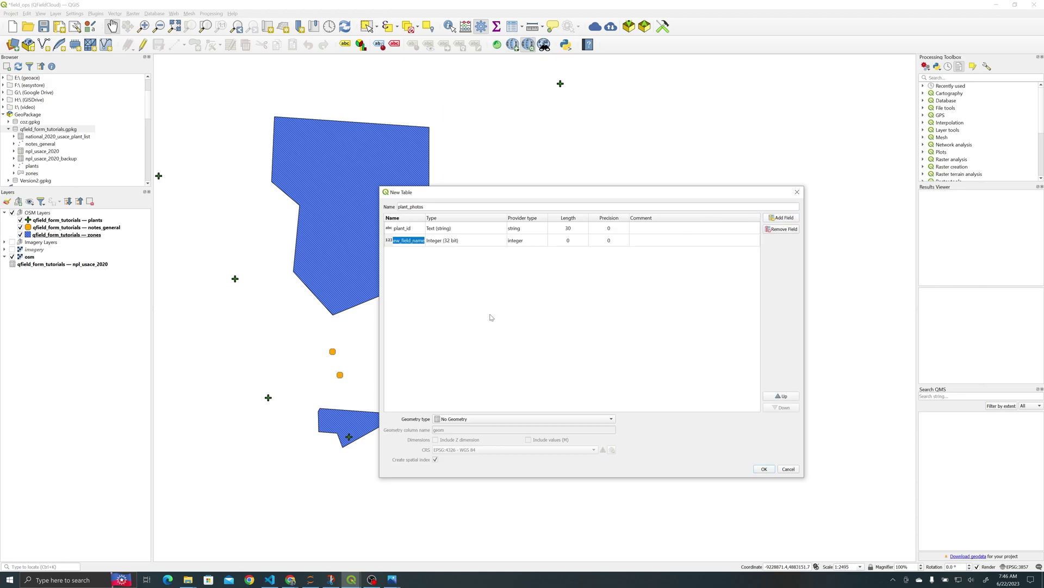
type("path")
left_click(444, 240)
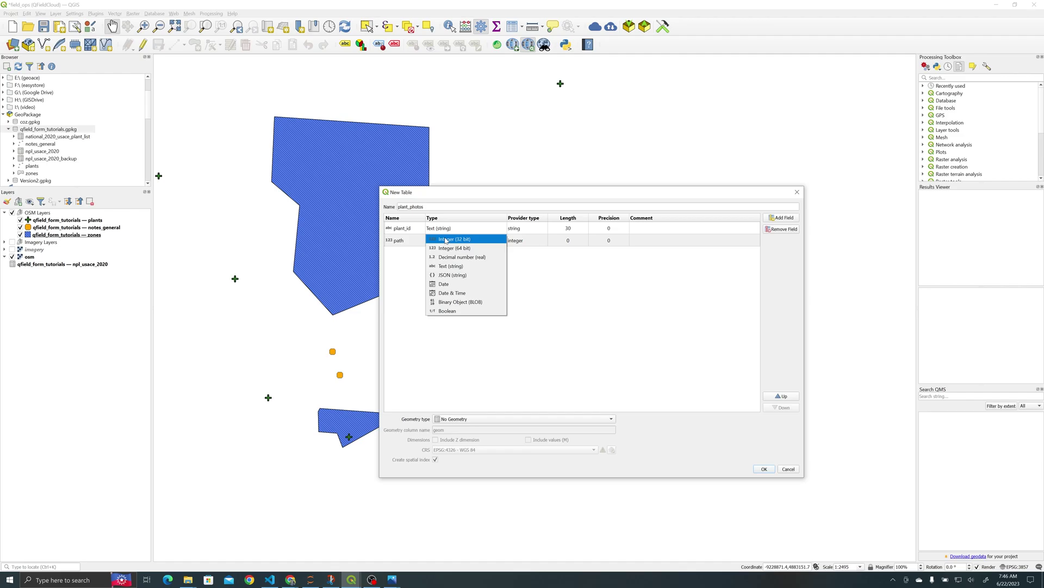
left_click(444, 240)
left_click(450, 266)
double_click(573, 240)
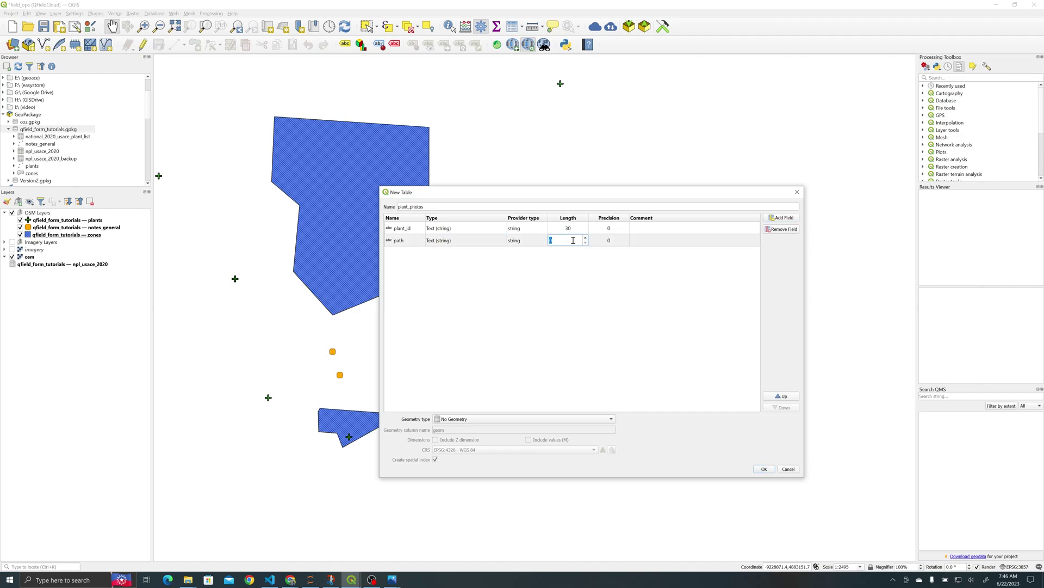
type("255")
left_click(598, 293)
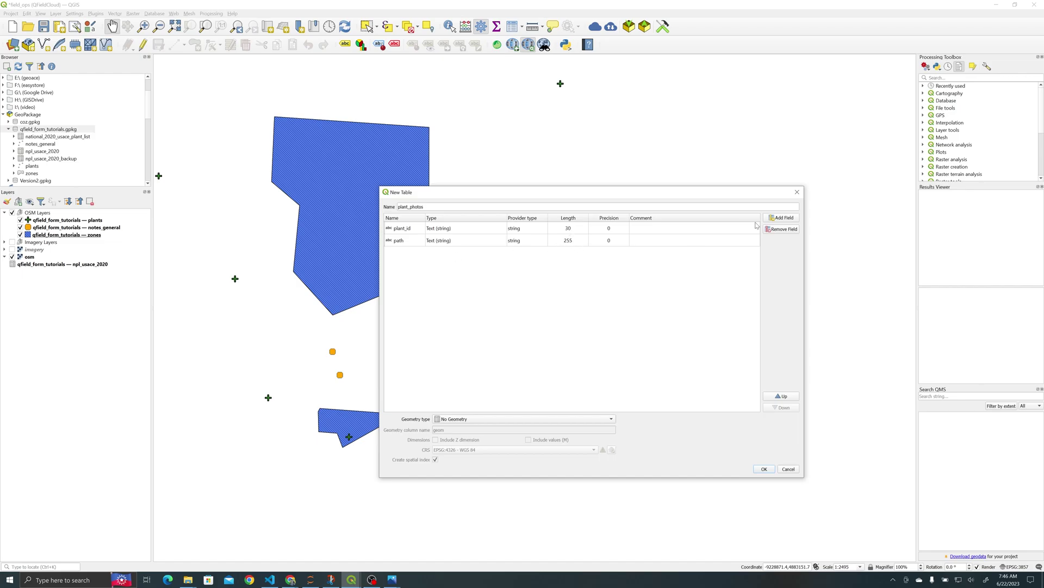
- Add a notes text field with length 255
left_click(784, 217)
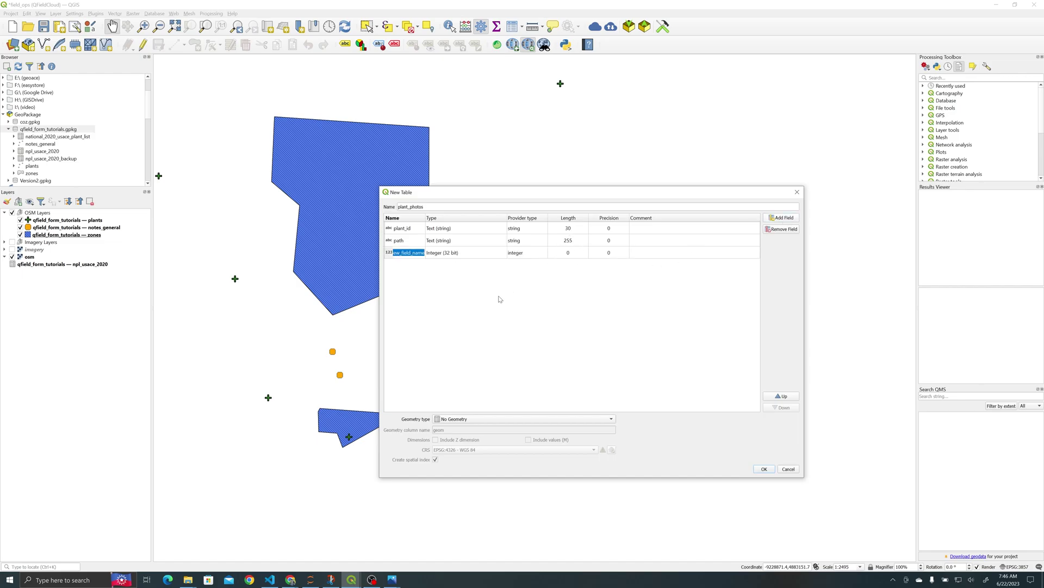
type("notes")
left_click(472, 254)
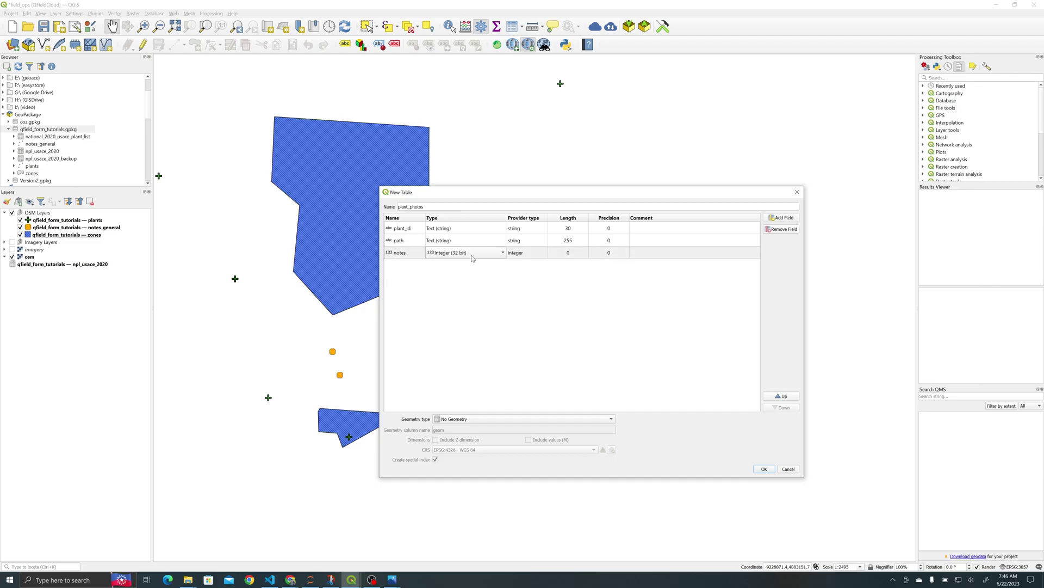
left_click(472, 259)
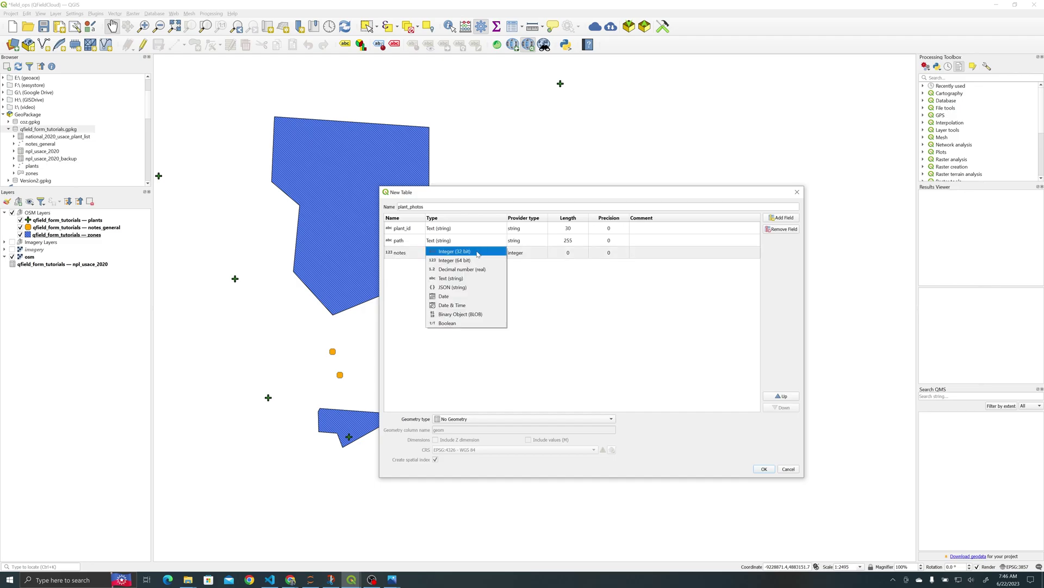
left_click(462, 278)
left_click(571, 253)
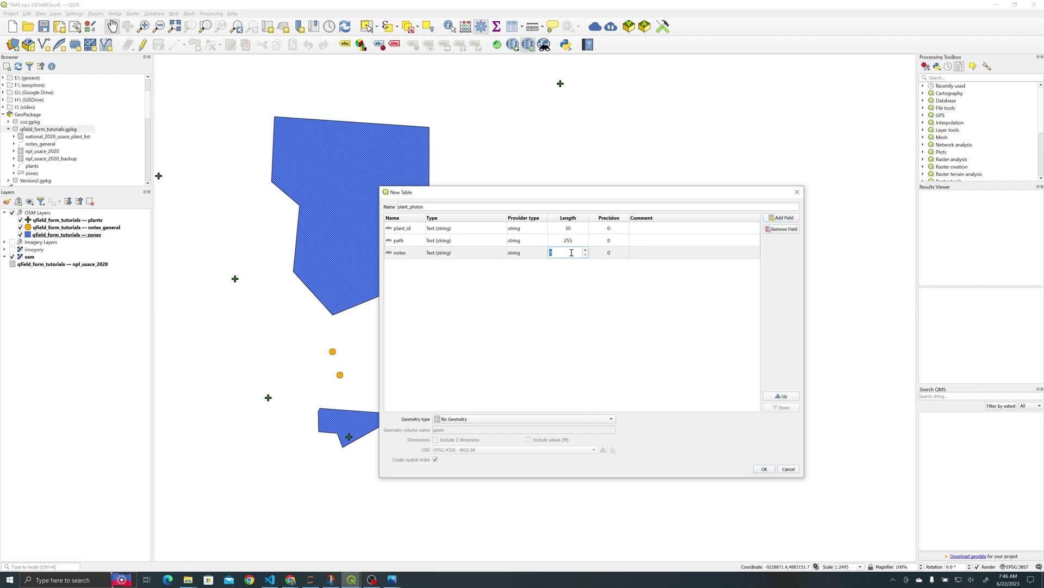
type("255")
left_click(574, 291)
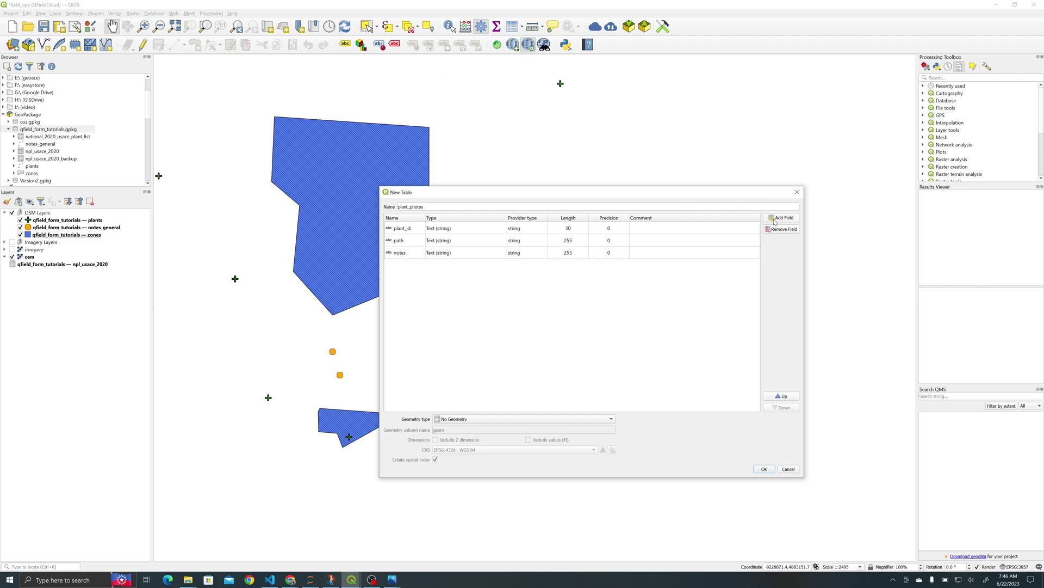
- Add a plant_photo_id field to the table
left_click(779, 218)
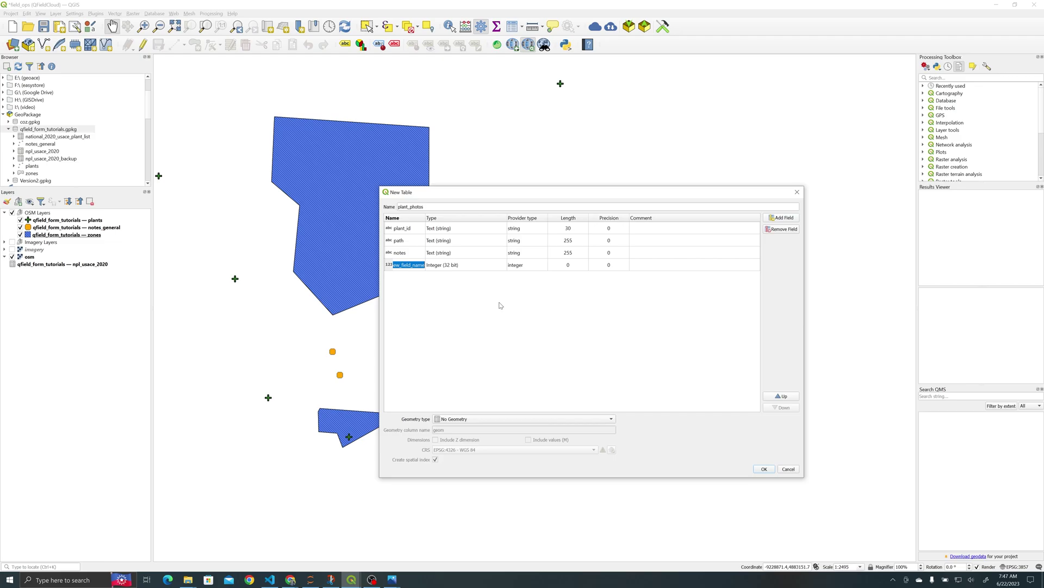
type("plant_photo_id")
key("Return")
- Create the plant_photos table and add it to the project's layers
left_click(764, 468)
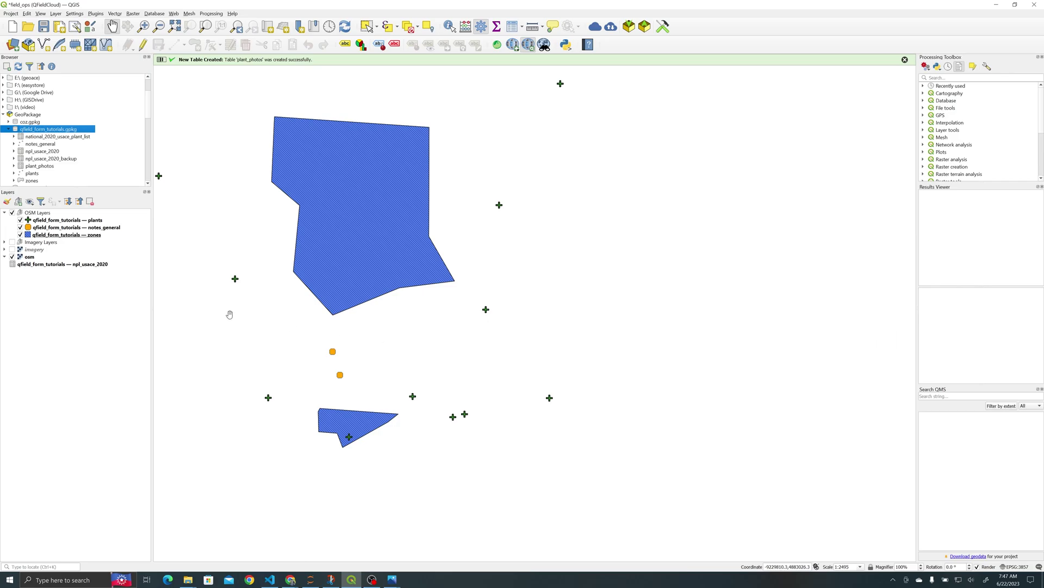
left_click(31, 259)
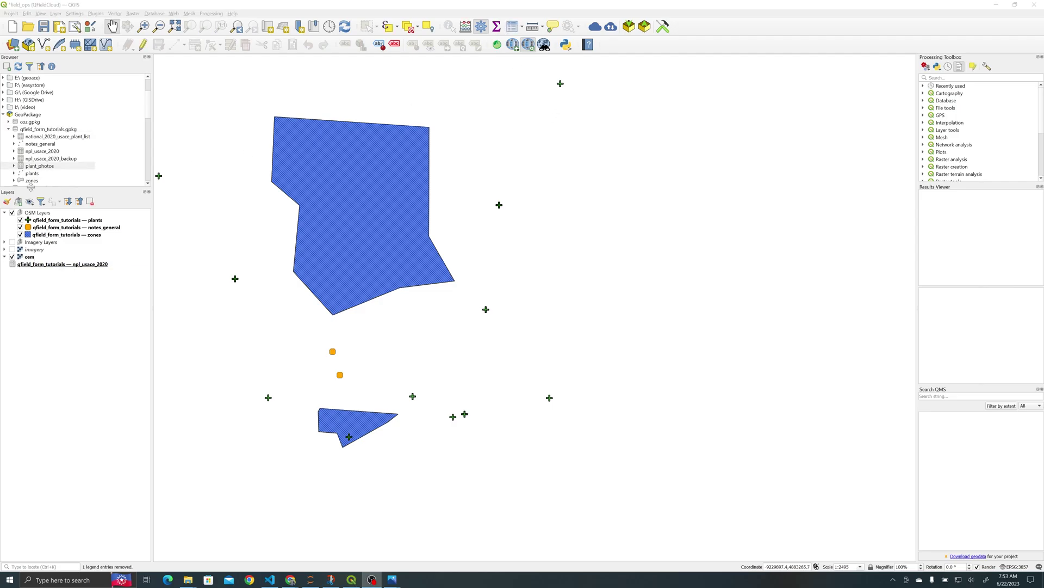
right_click(42, 165)
left_click(65, 214)
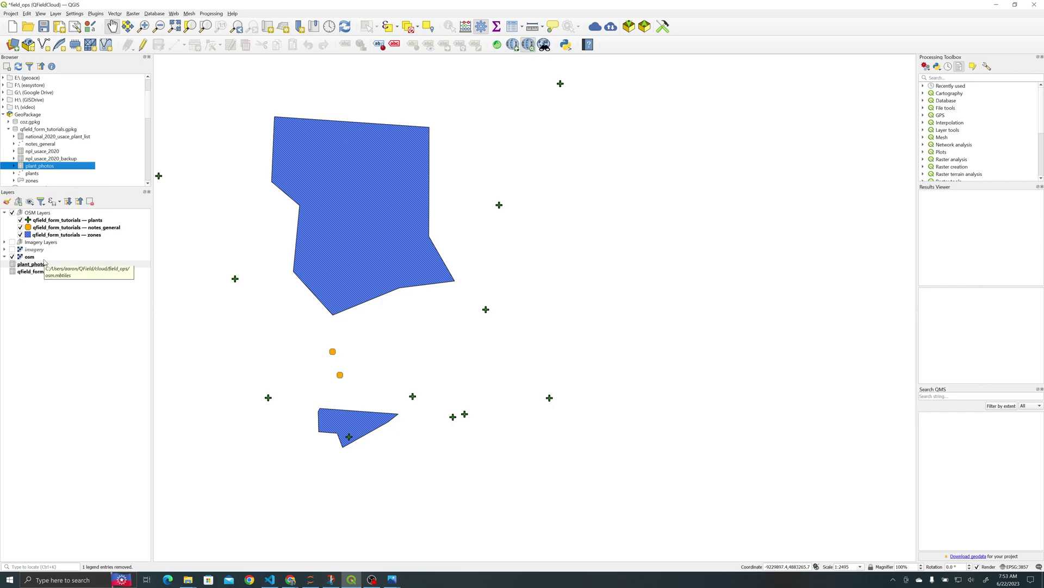
- Add a uuid text field of length 30 to the plants layer and save the edits
right_click(59, 220)
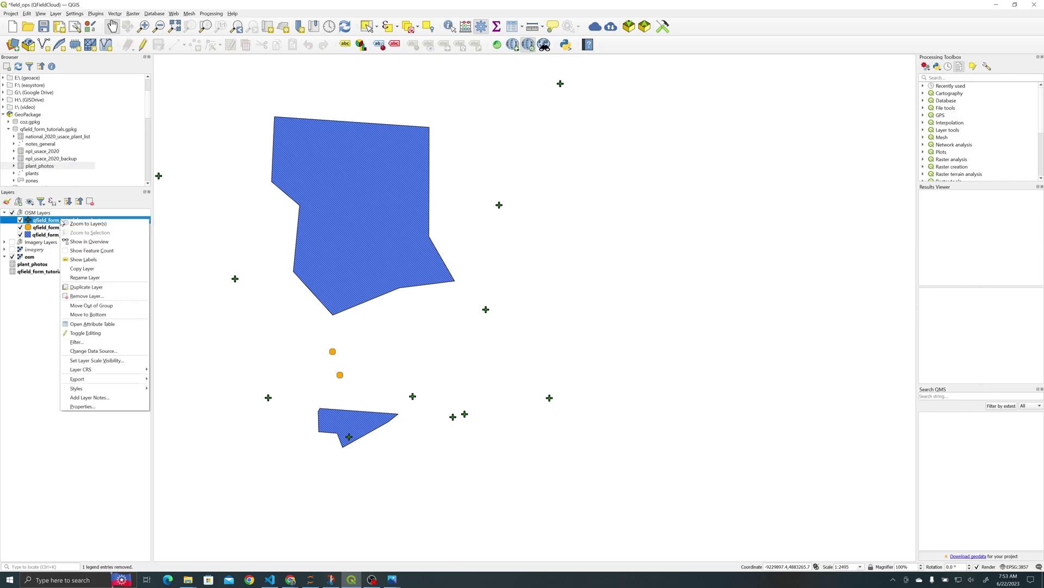
left_click(87, 407)
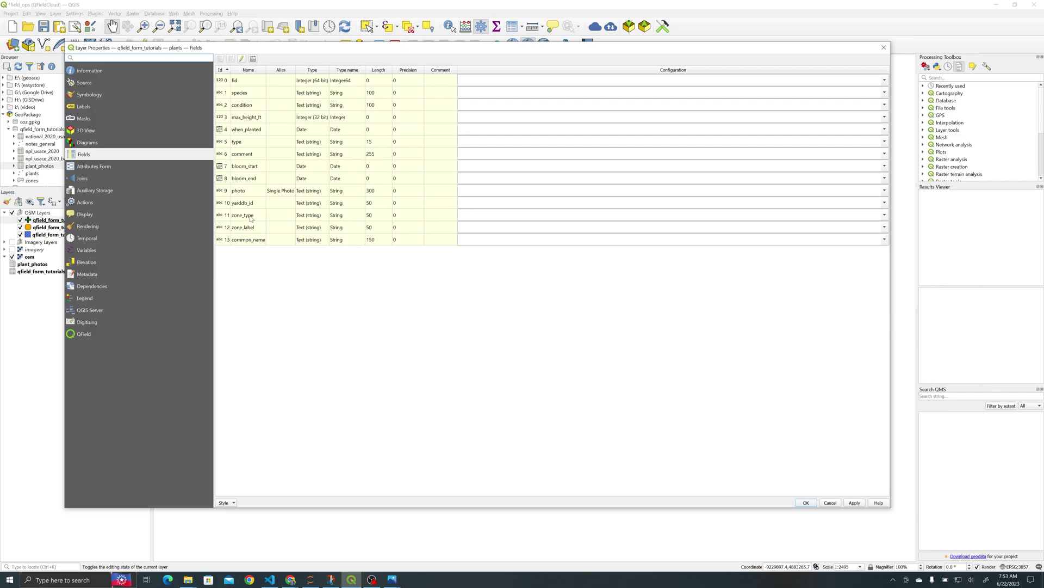
left_click(241, 59)
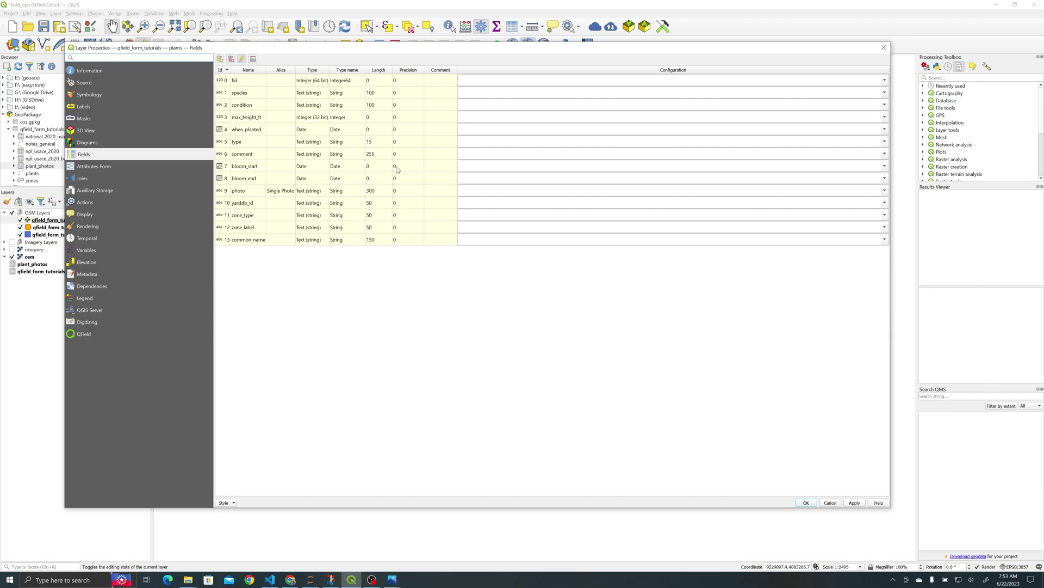
left_click(220, 59)
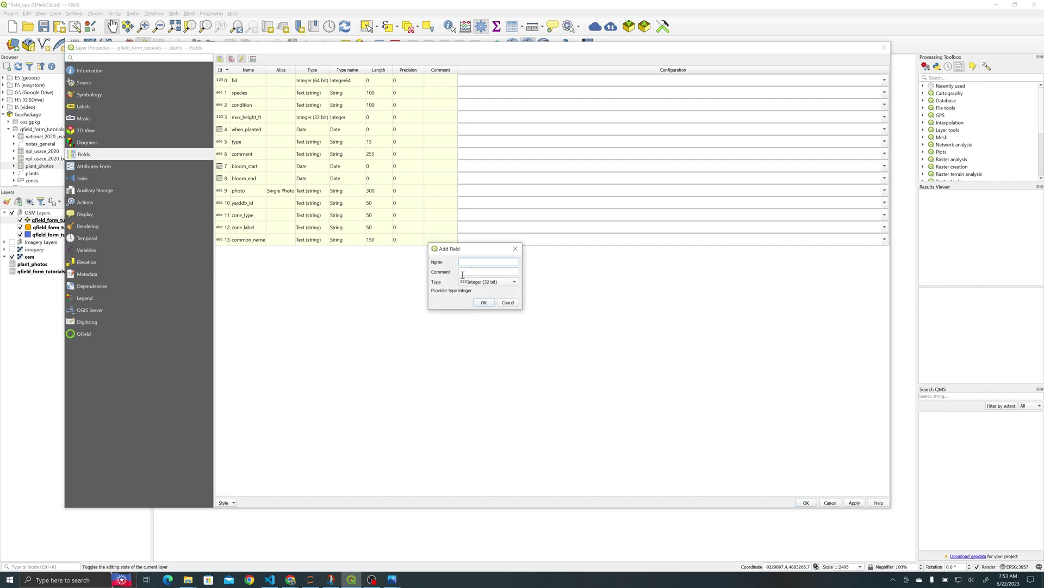
type("uuid")
left_click(475, 282)
left_click(489, 307)
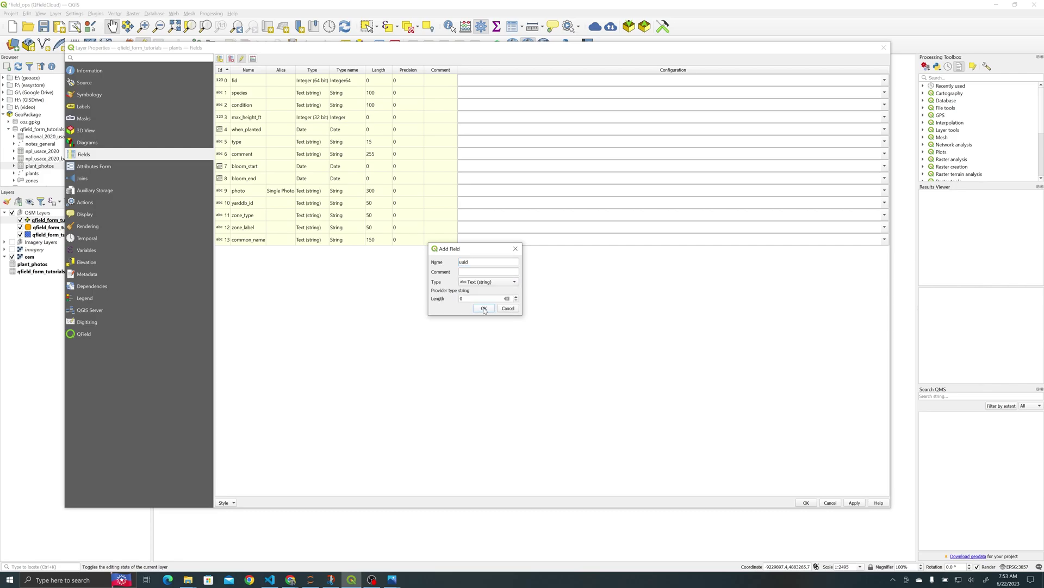
left_click(469, 298)
type("30")
left_click(477, 309)
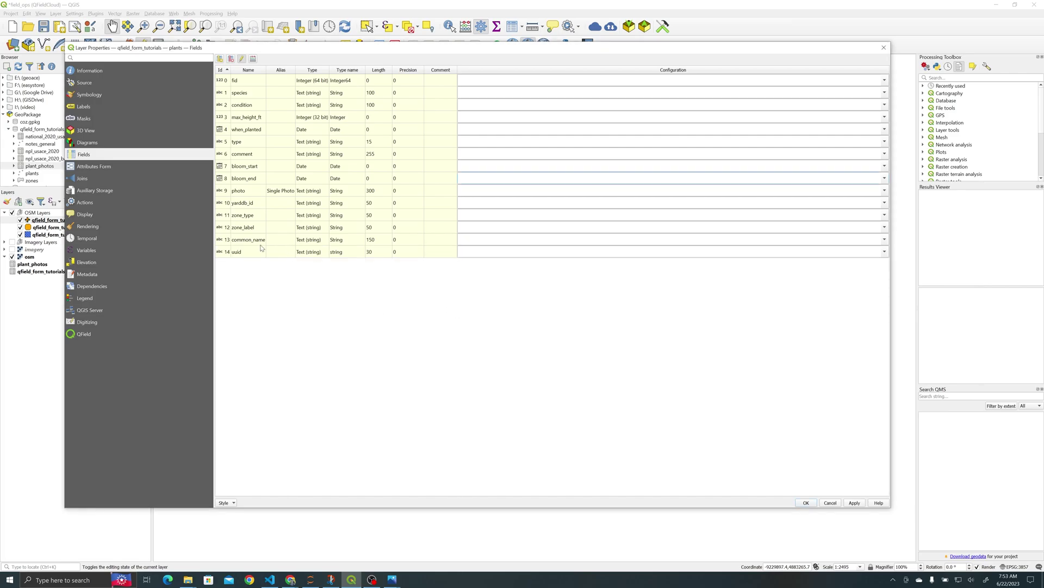
left_click(805, 503)
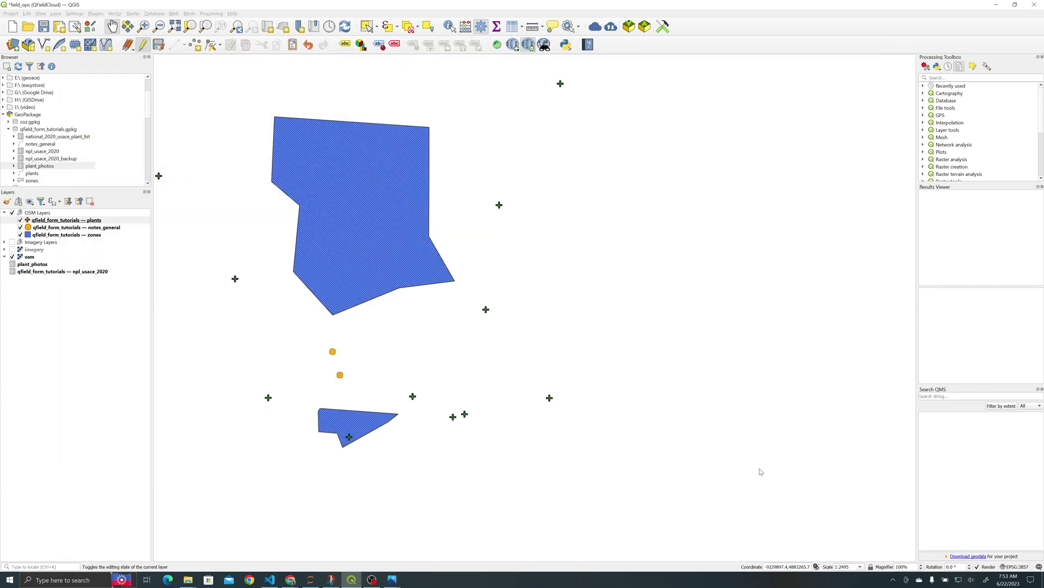
left_click(145, 48)
left_click(524, 297)
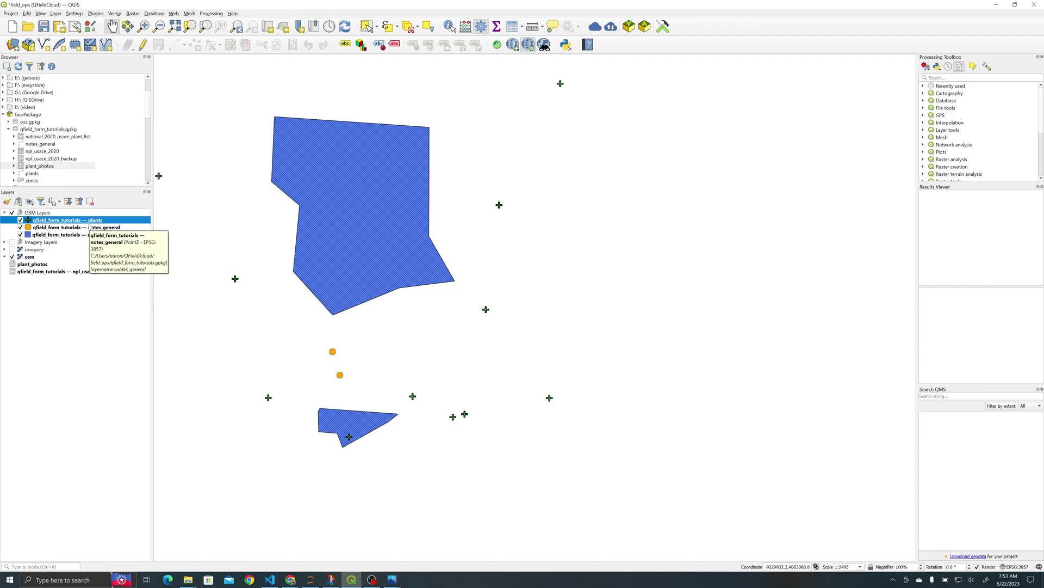
- In Project Properties, add a Composition relation named plant_photos
left_click(11, 13)
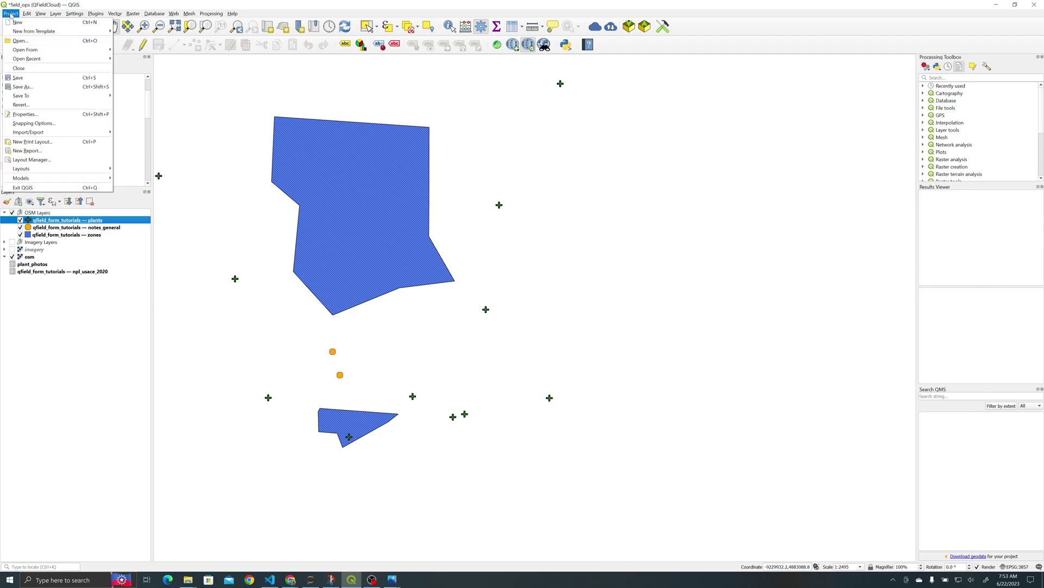
left_click(26, 115)
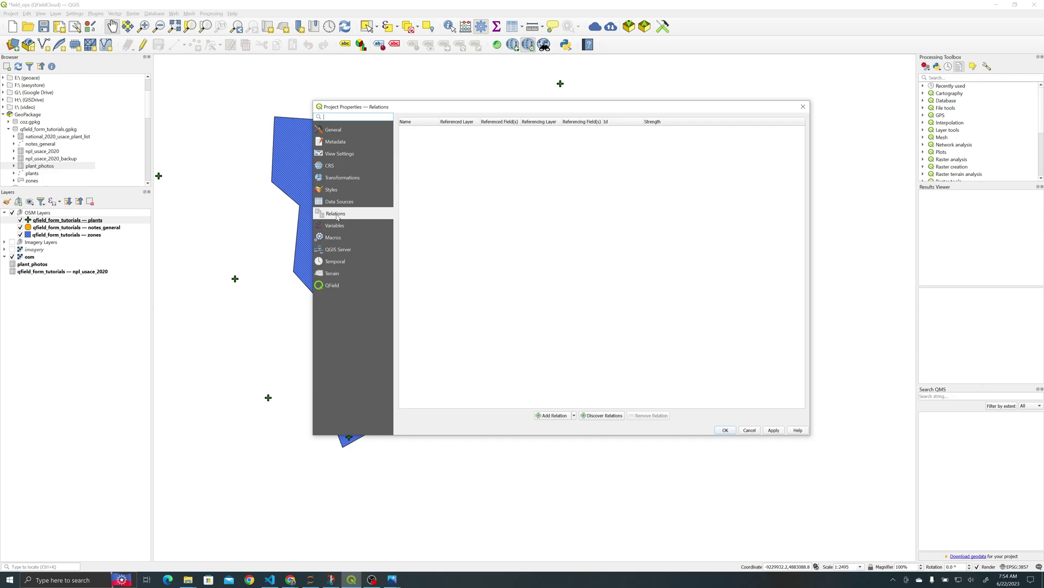
left_click(553, 415)
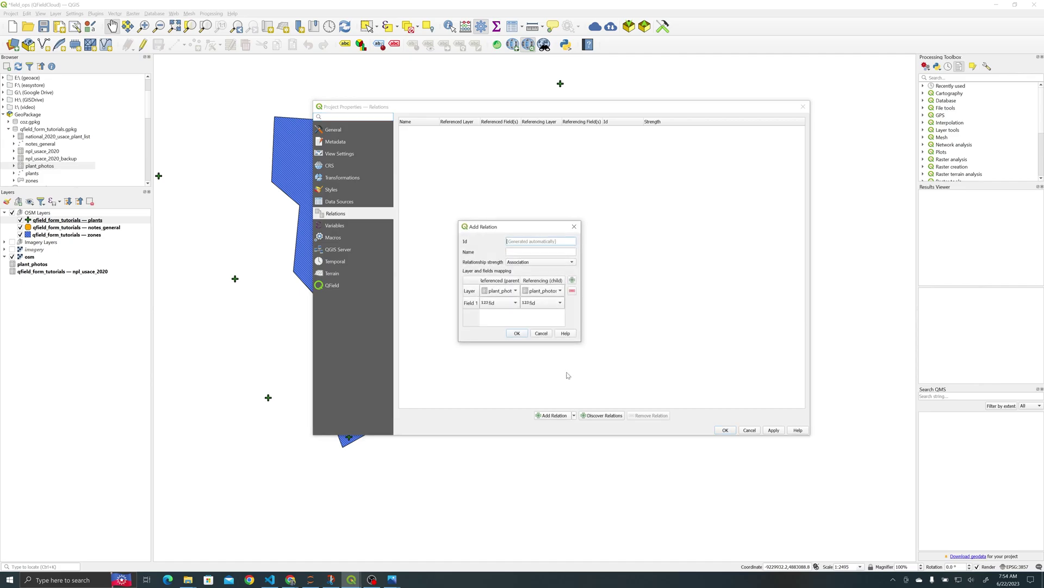
left_click(525, 253)
type("plant_photos")
left_click_drag(581, 296, 726, 294)
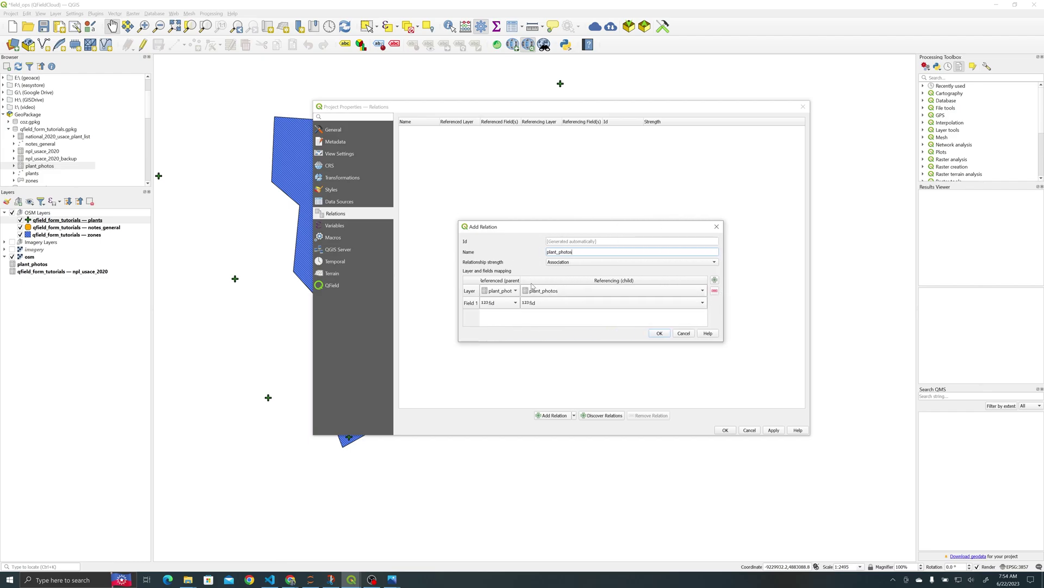
left_click_drag(522, 280, 564, 280)
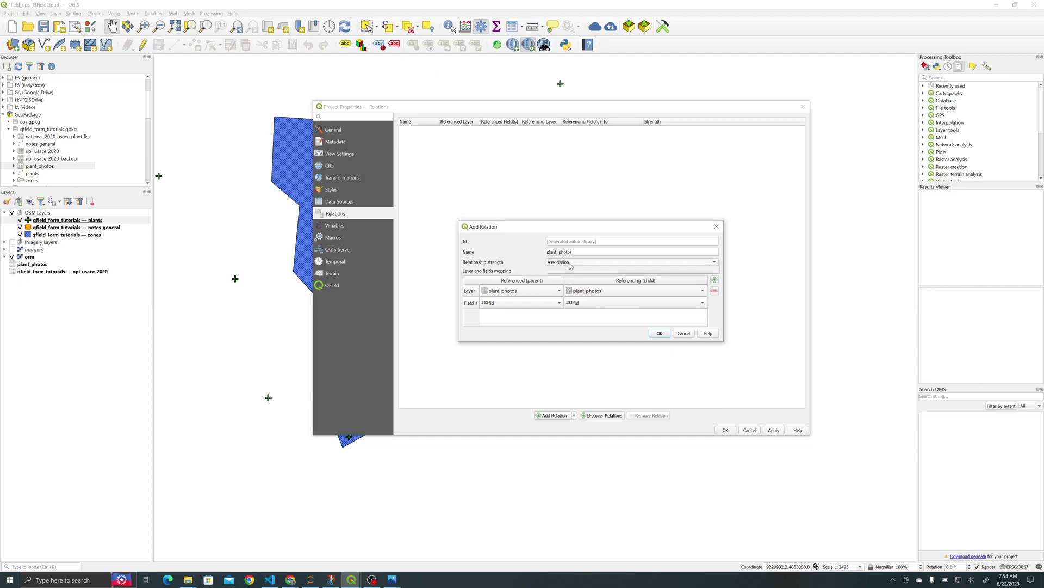
left_click(568, 262)
left_click(570, 274)
- Set the relation's parent to plants.uuid and child to plant_photos.plant_id, then save it
left_click(505, 294)
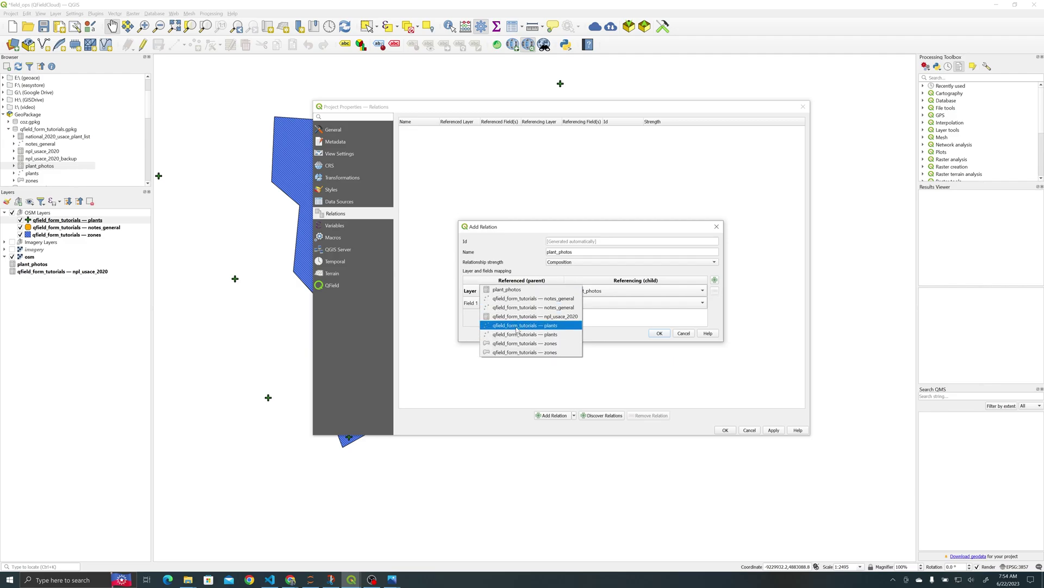
left_click(517, 335)
left_click(493, 305)
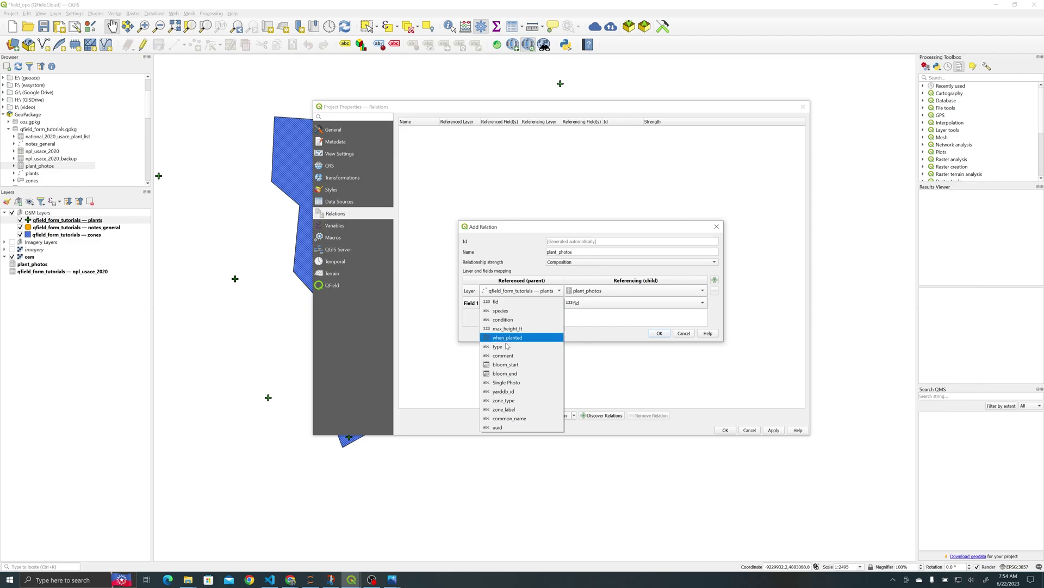
left_click(506, 427)
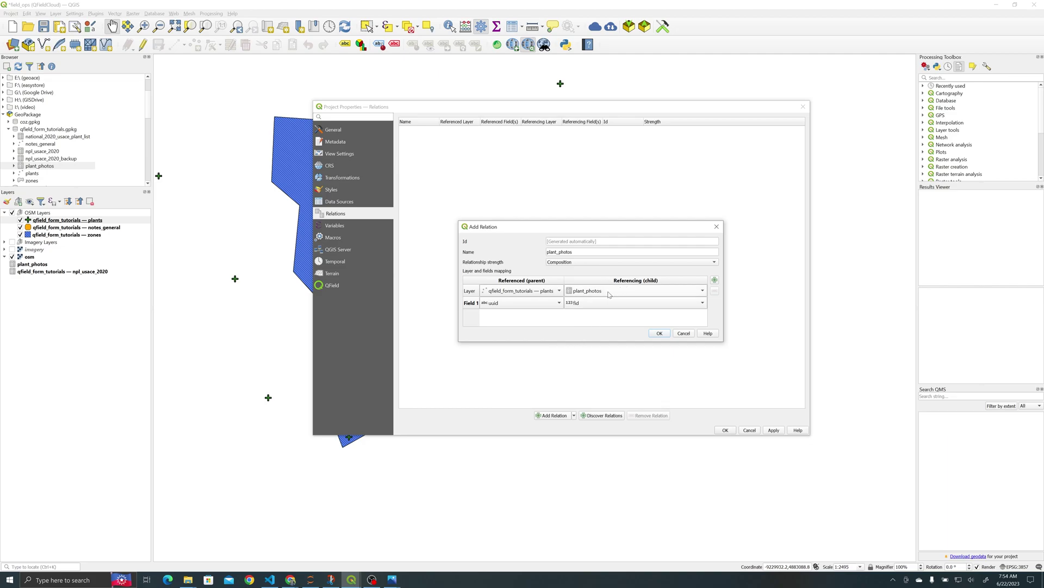
left_click(584, 310)
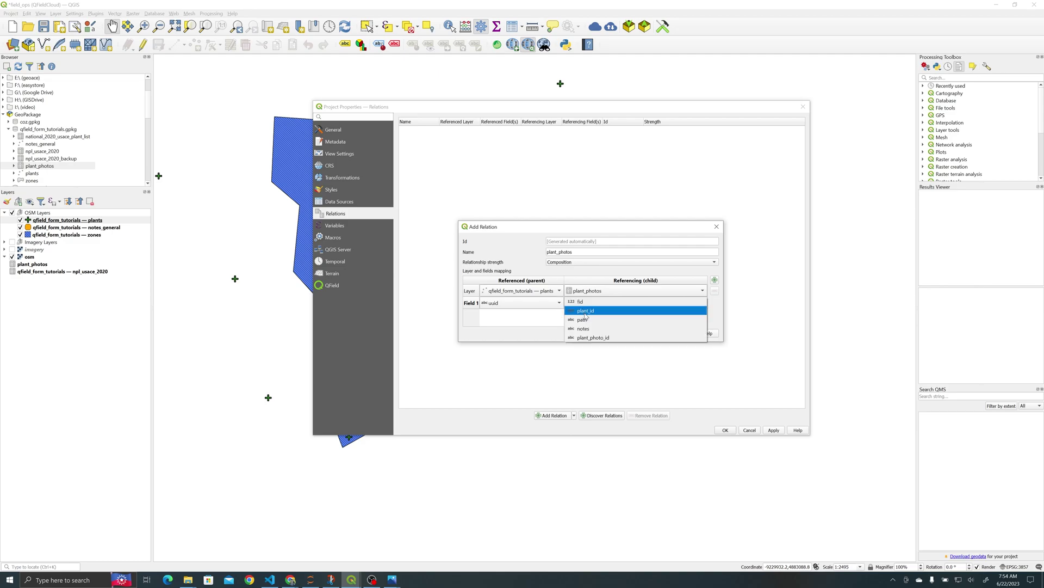
left_click(594, 311)
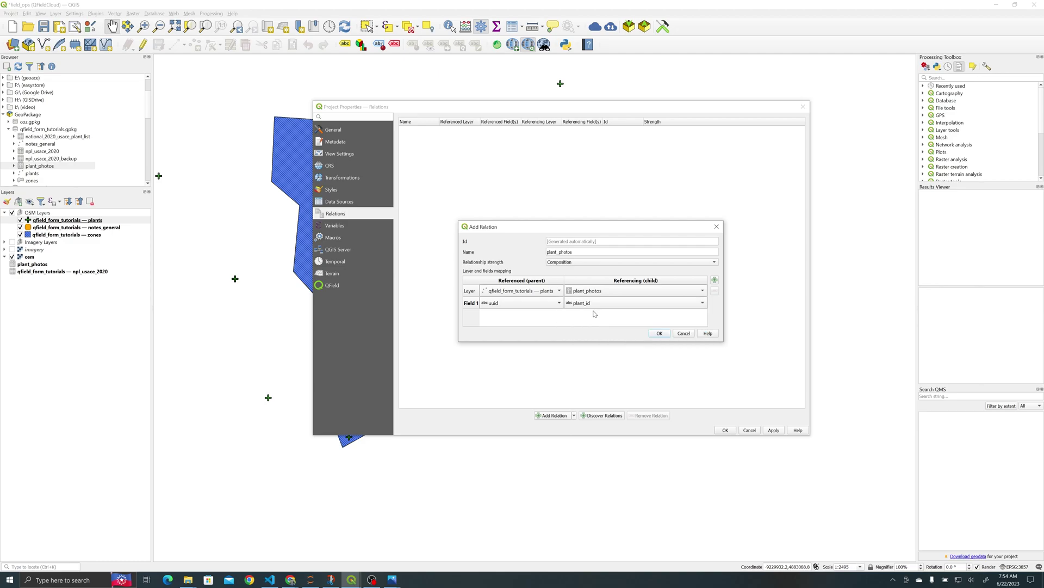
left_click(660, 333)
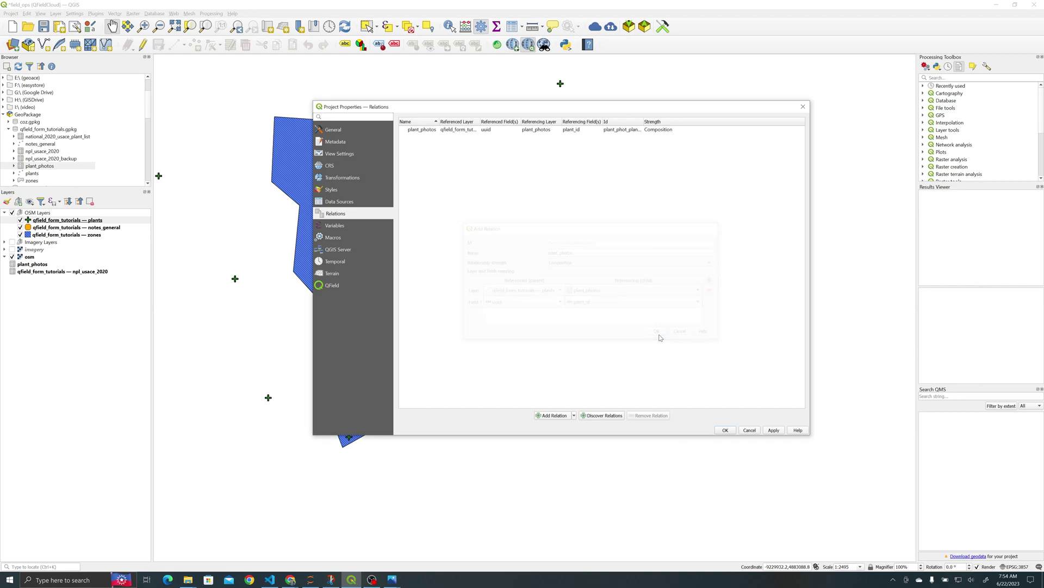
left_click(725, 430)
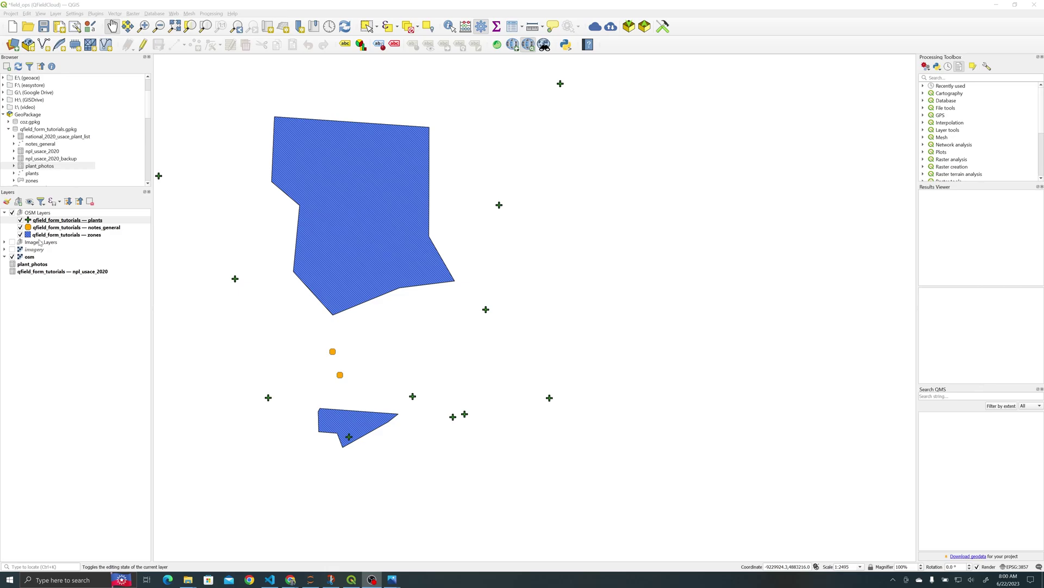
- Place uuid below zone_label in the plants form layout and give it a Hidden widget
right_click(62, 220)
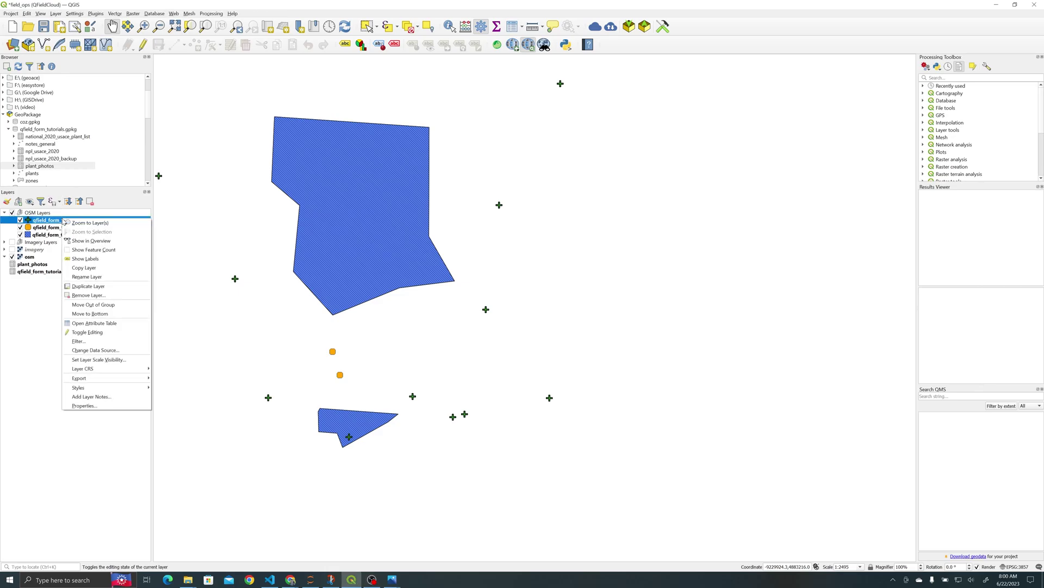
left_click(82, 406)
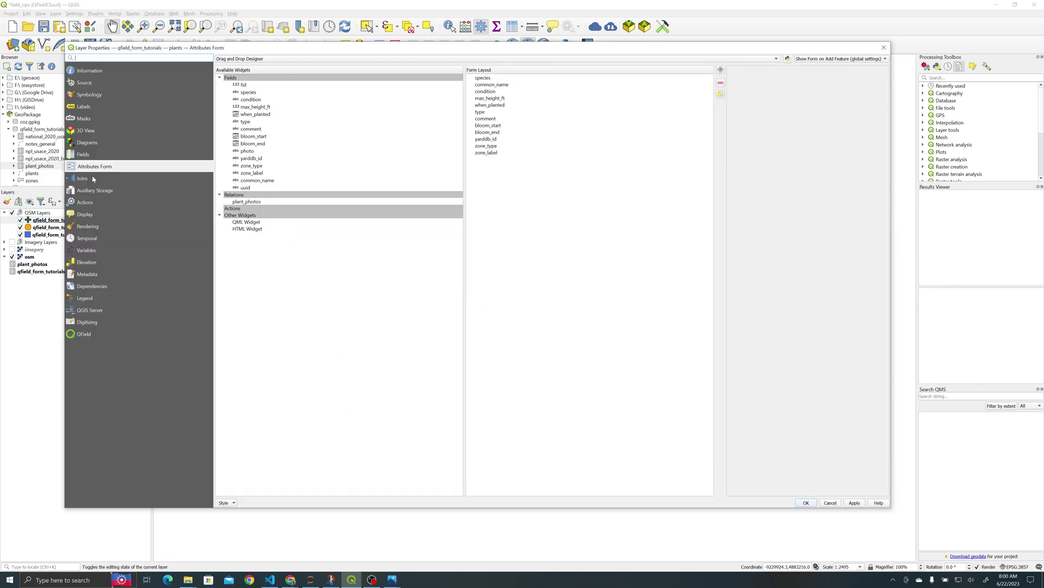
left_click(244, 188)
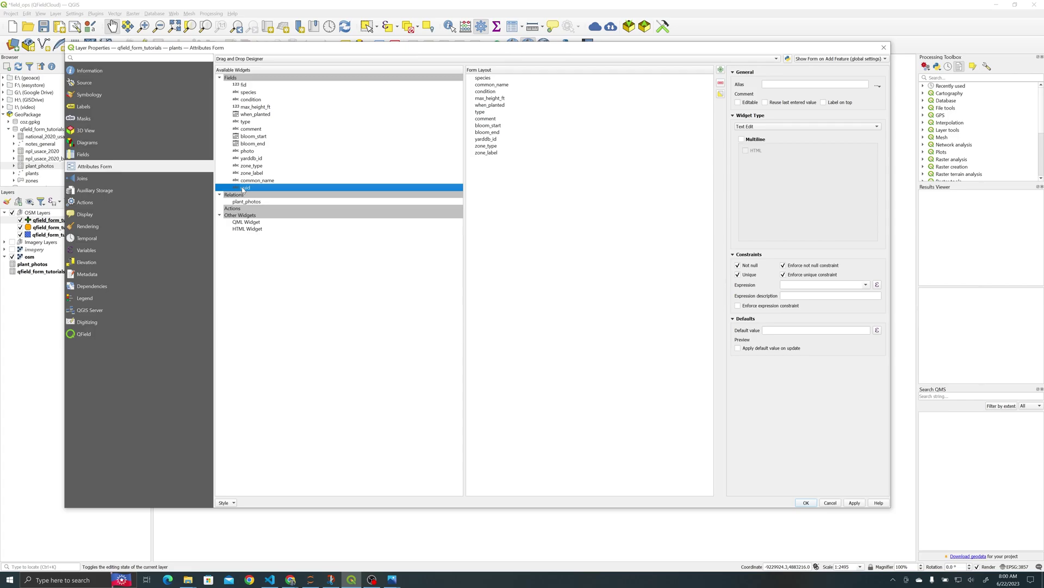
left_click_drag(244, 190, 490, 178)
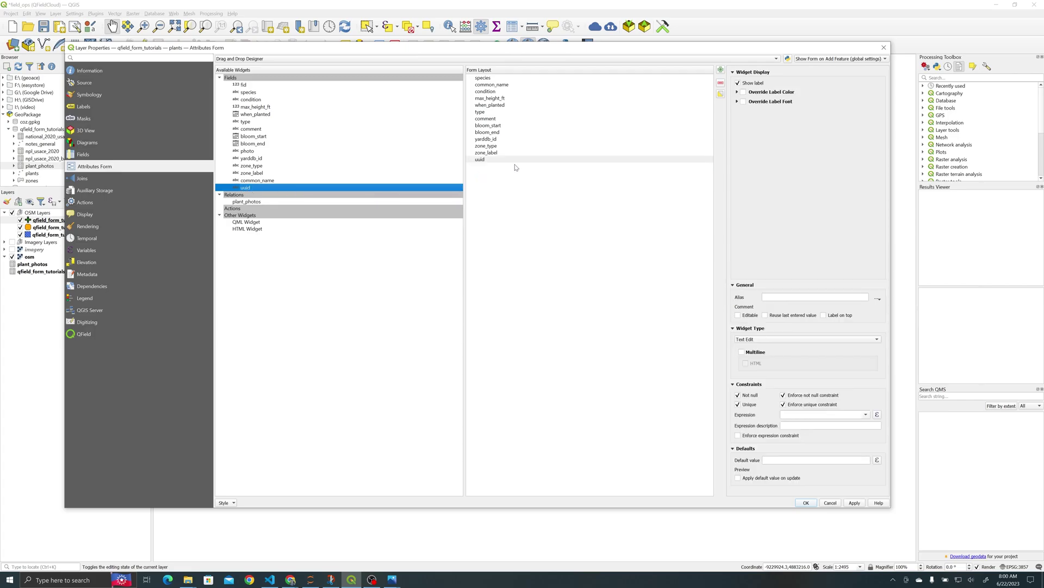
left_click(517, 167)
left_click(515, 162)
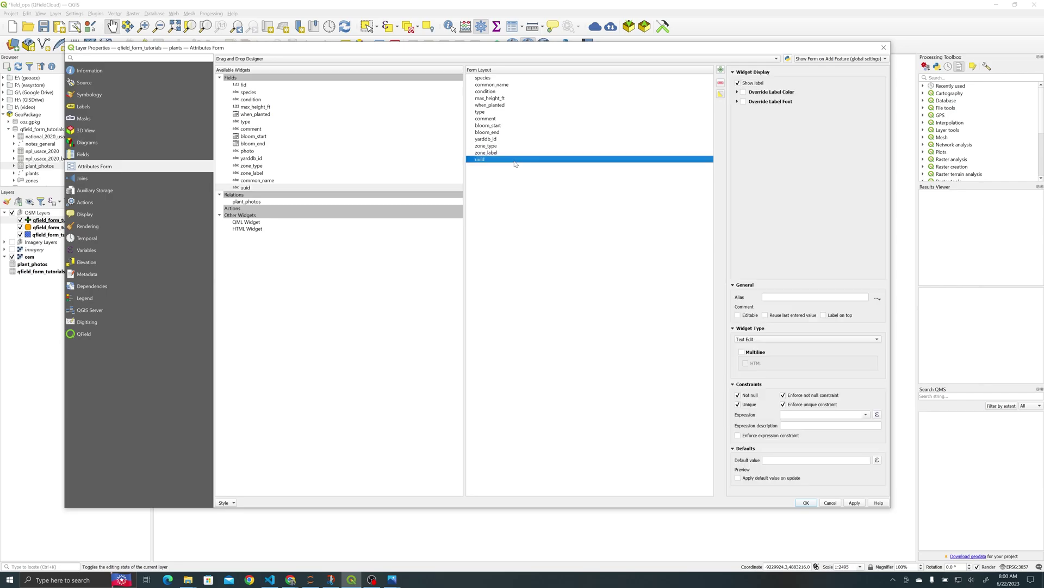
left_click(762, 340)
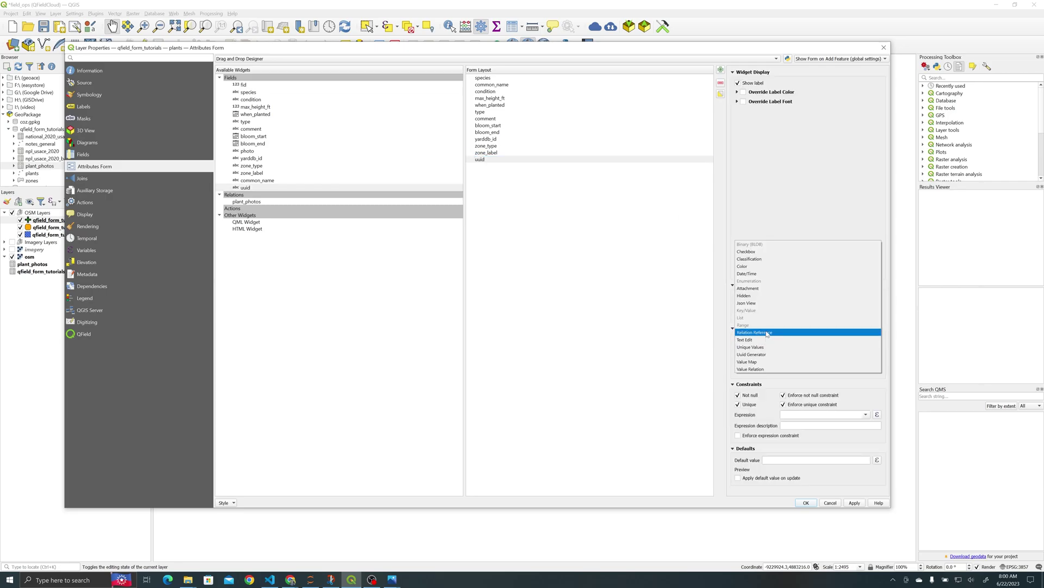
left_click(747, 297)
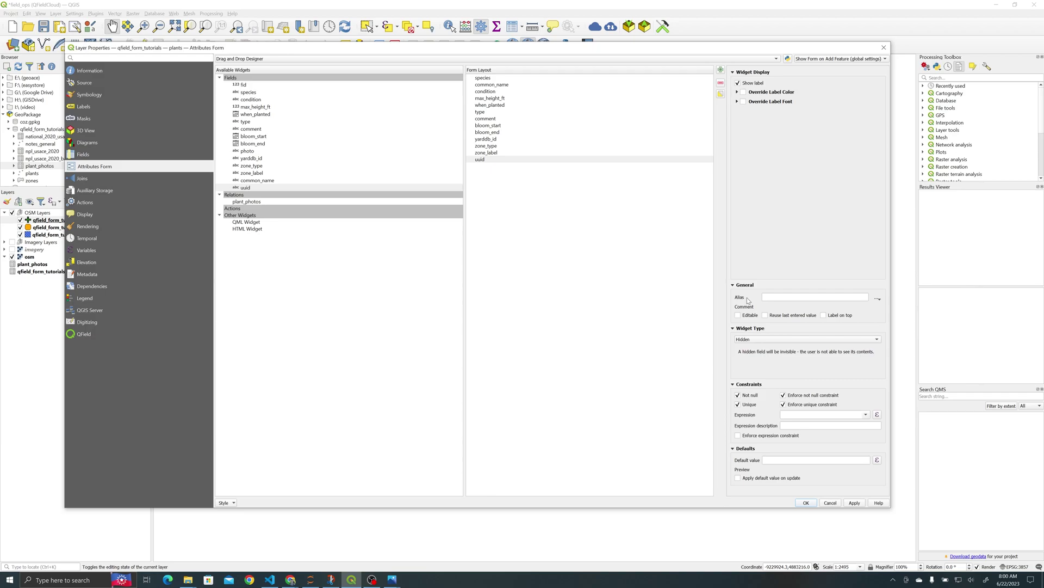
left_click(876, 460)
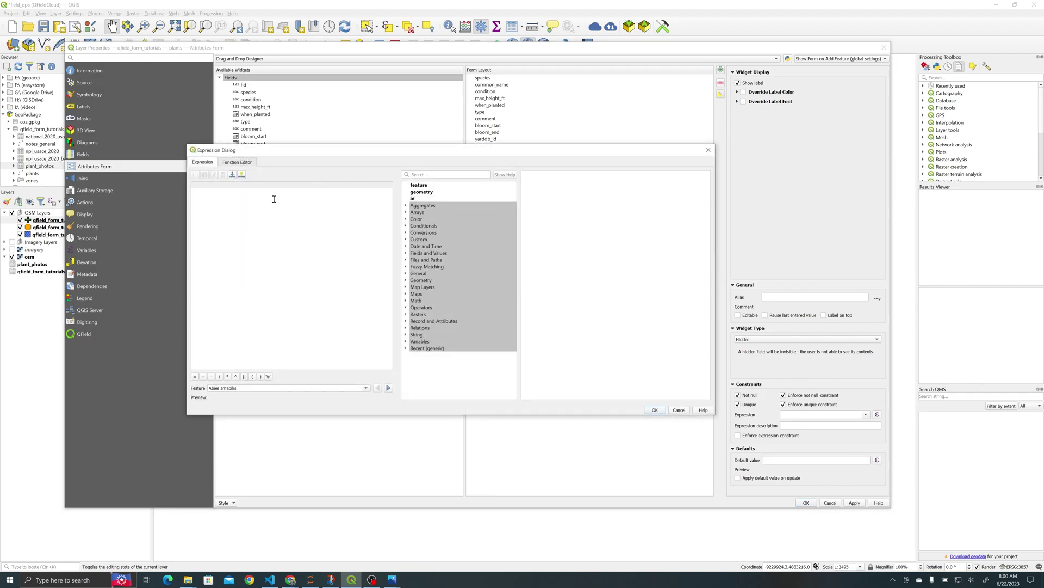
- Set the uuid field's default value expression to uuid('WithoutBraces')
left_click(419, 175)
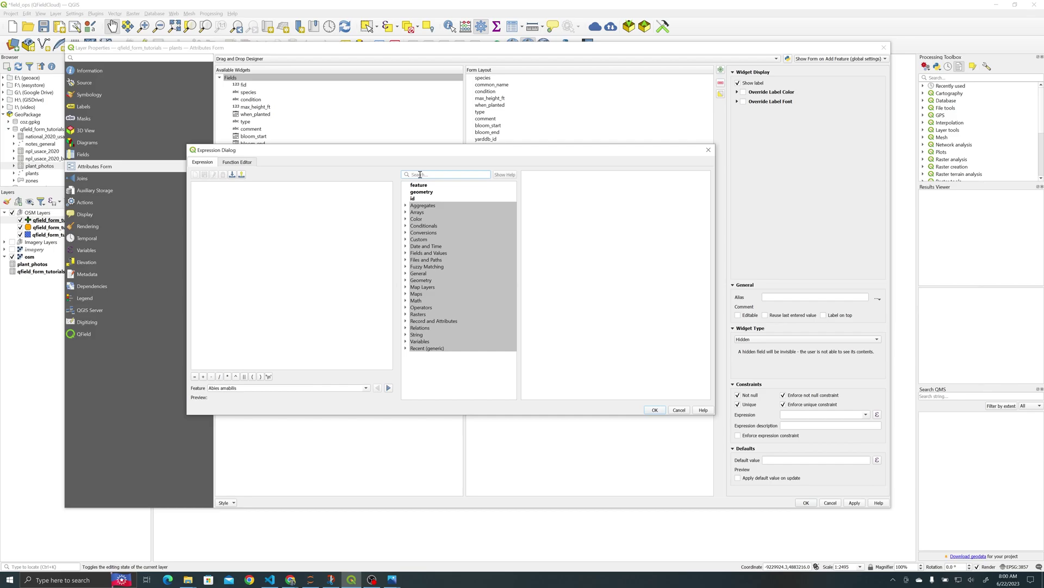
type("uuid")
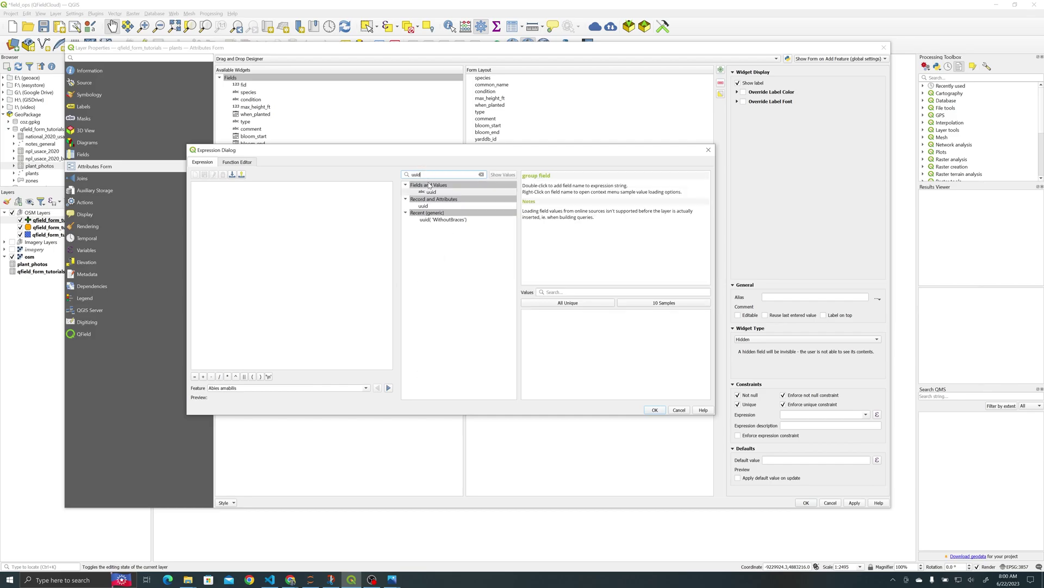
double_click(424, 206)
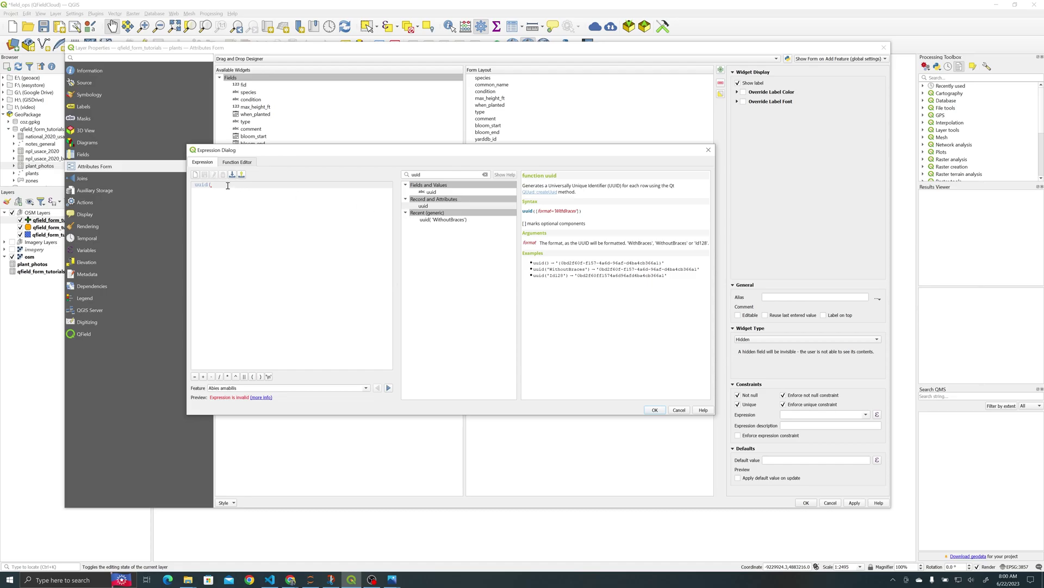
type(")")
type("'")
type("Wi")
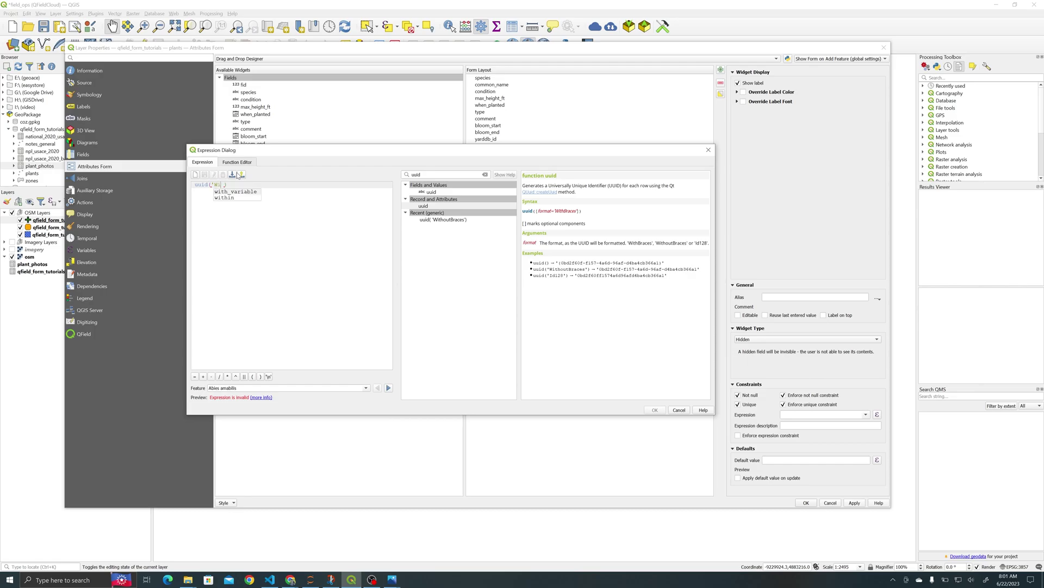
type("thout_Braces'")
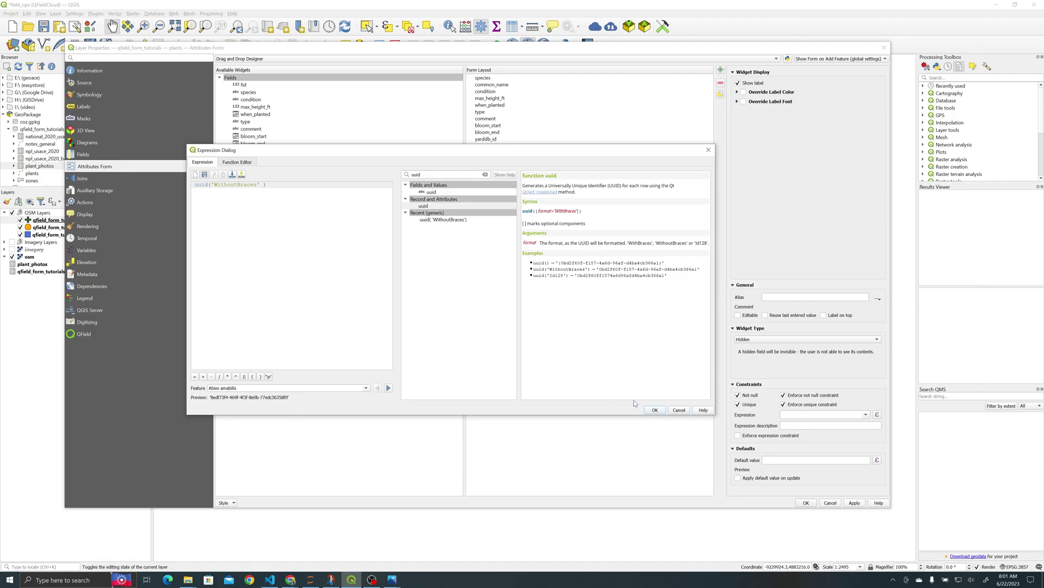
left_click(651, 409)
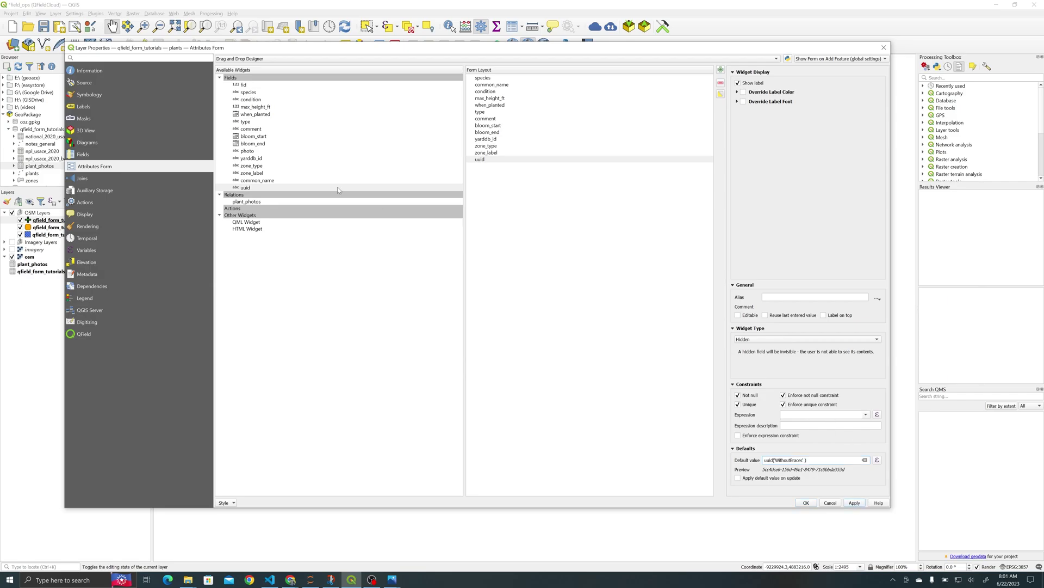
- Add the plant_photos relation and photo field to the plants form and create a photos tab
left_click(252, 204)
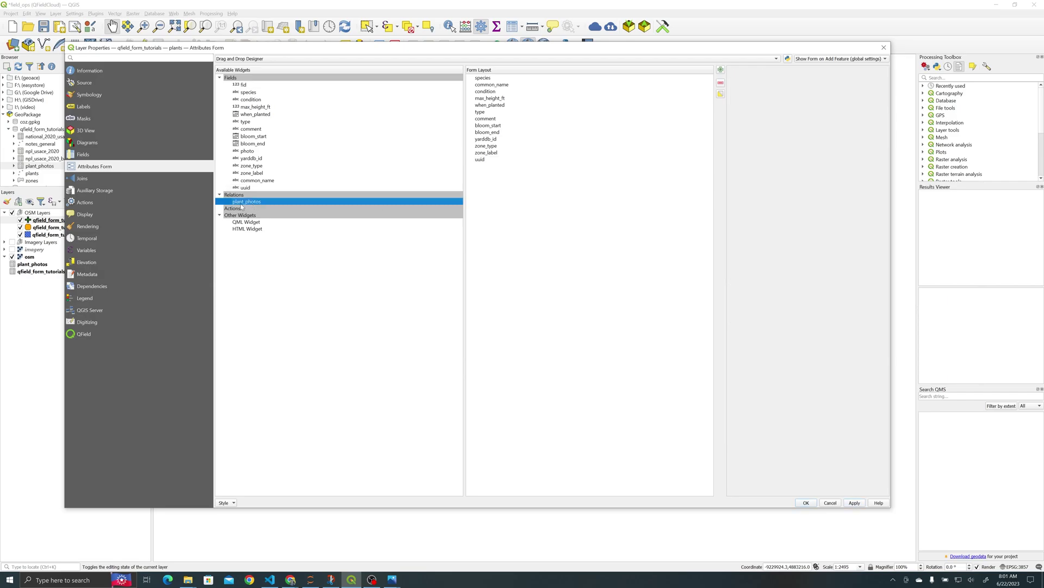
left_click_drag(242, 206, 499, 202)
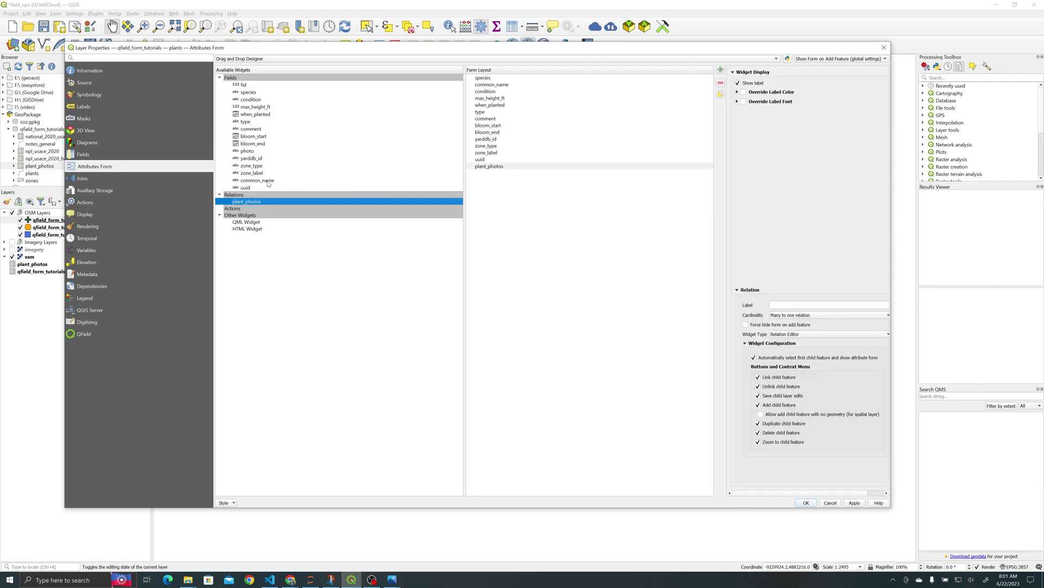
left_click_drag(247, 151, 490, 169)
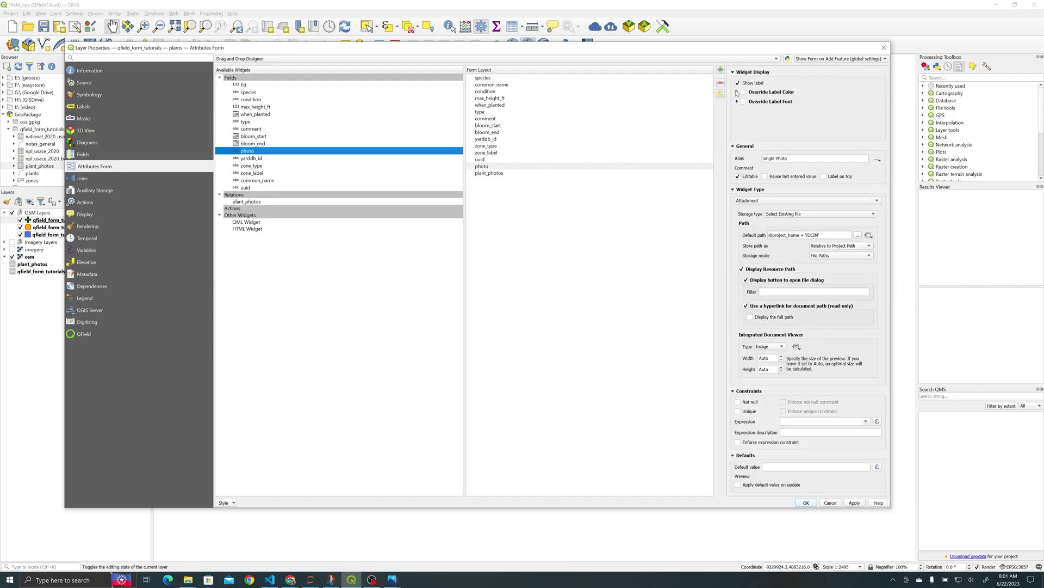
left_click(721, 70)
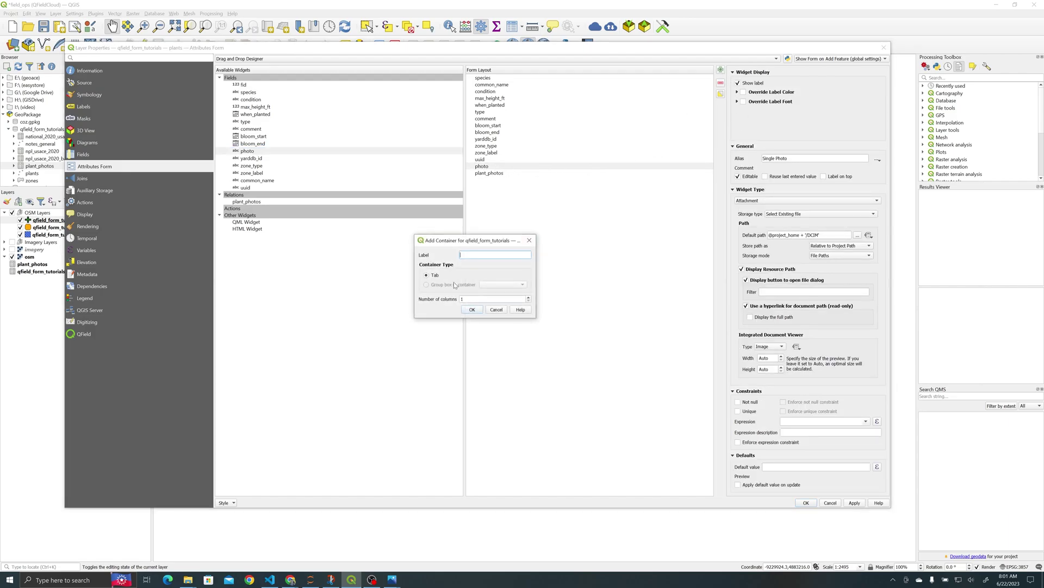
type("photos")
key("Return")
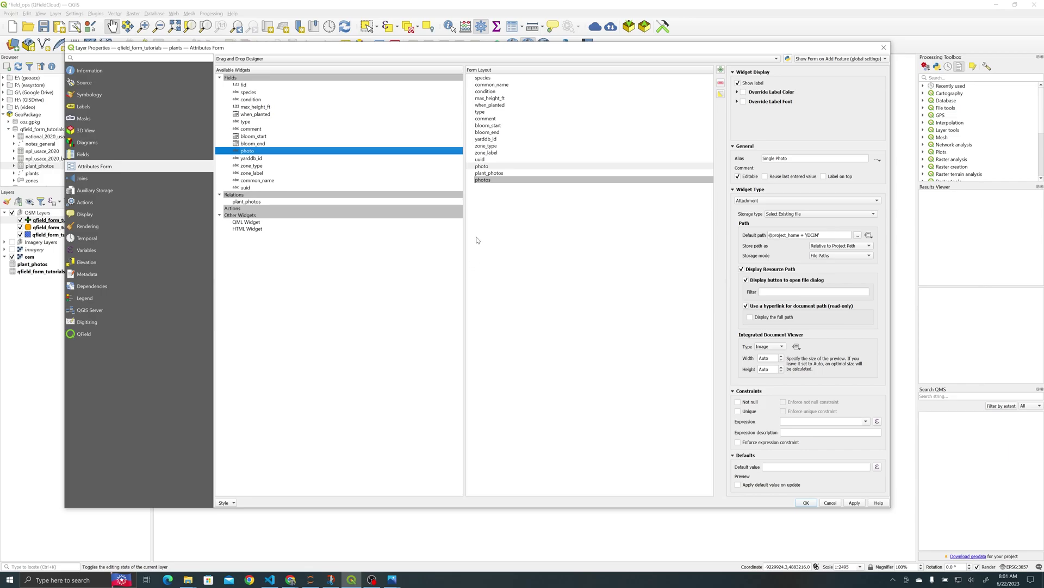
- Move photo and plant_photos into the photos tab and label the relation 'Photo Gallery'
left_click(486, 169)
left_click(487, 173, "ctrl")
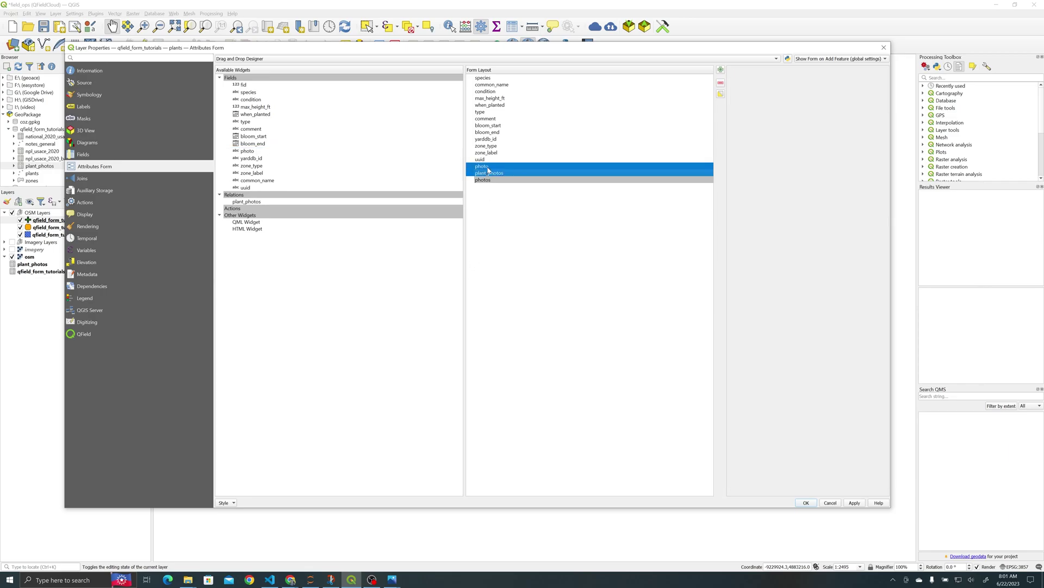
left_click_drag(487, 173, 500, 184)
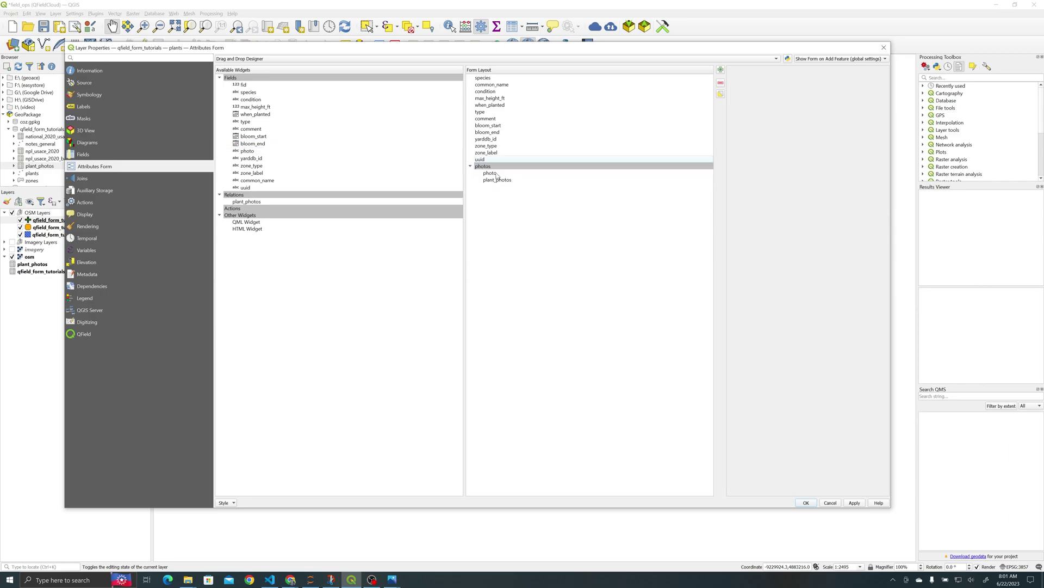
left_click(492, 173)
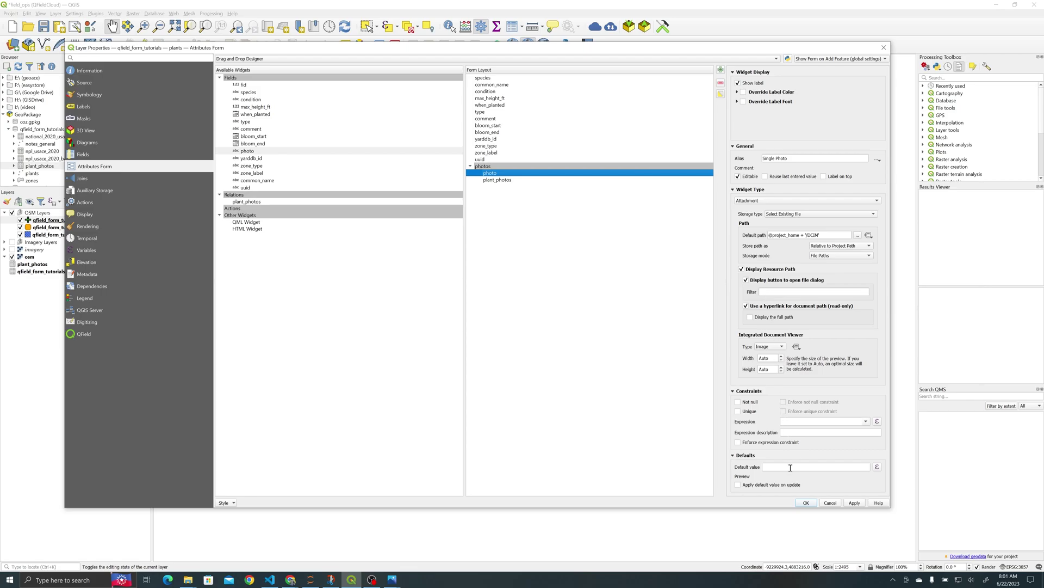
left_click(781, 158)
left_click(505, 182)
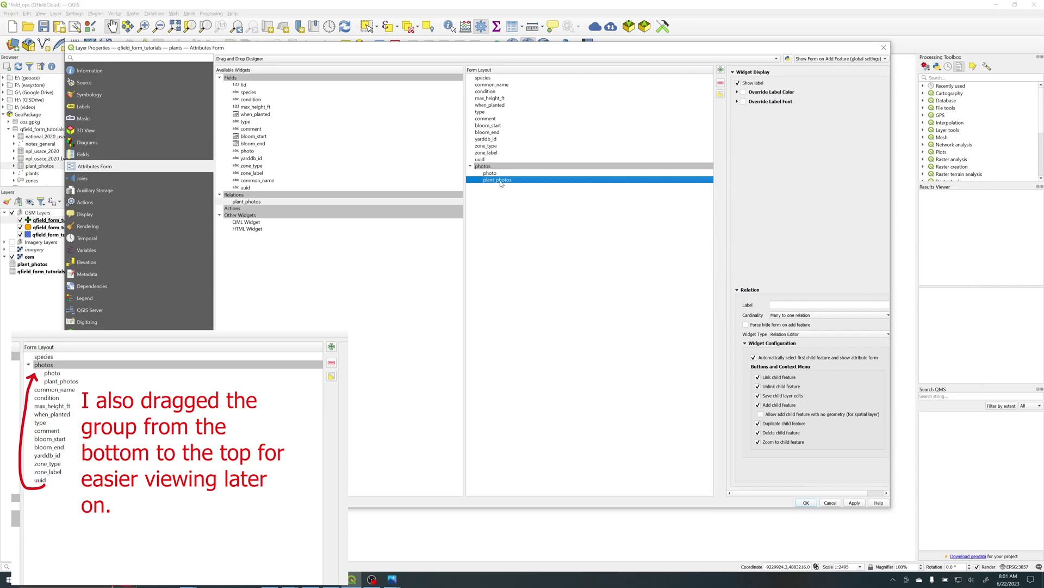
left_click(778, 304)
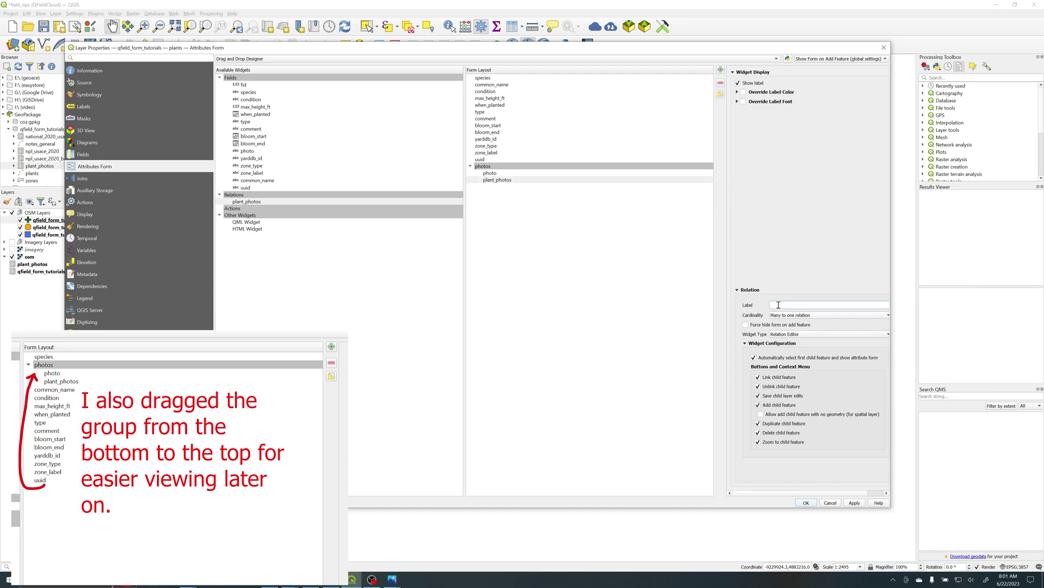
type("Pl")
type("oto Gall")
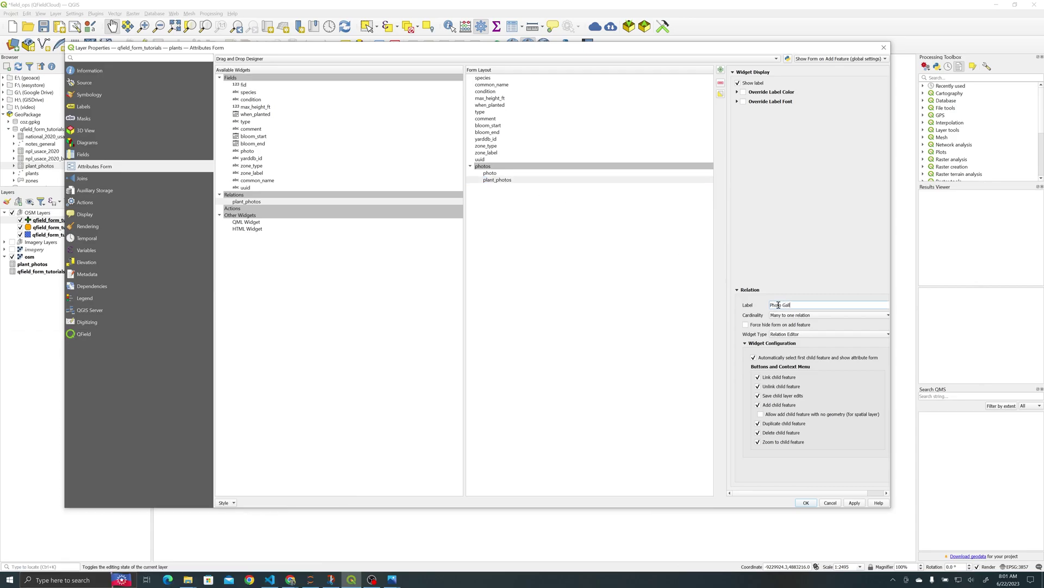
type("ery")
- Apply the plants form settings and open the plant_photos layer's properties
left_click(807, 502)
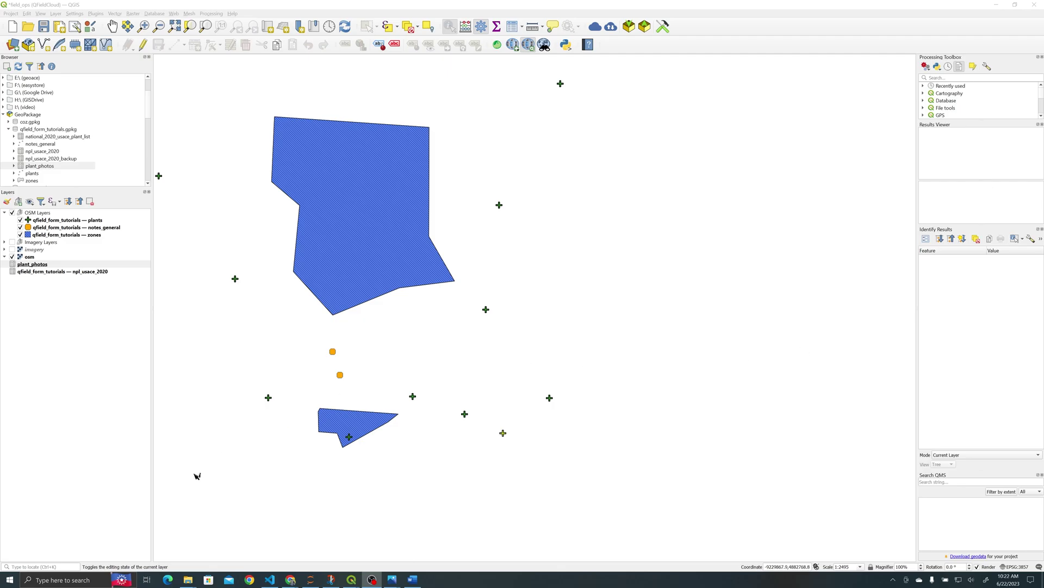
right_click(42, 268)
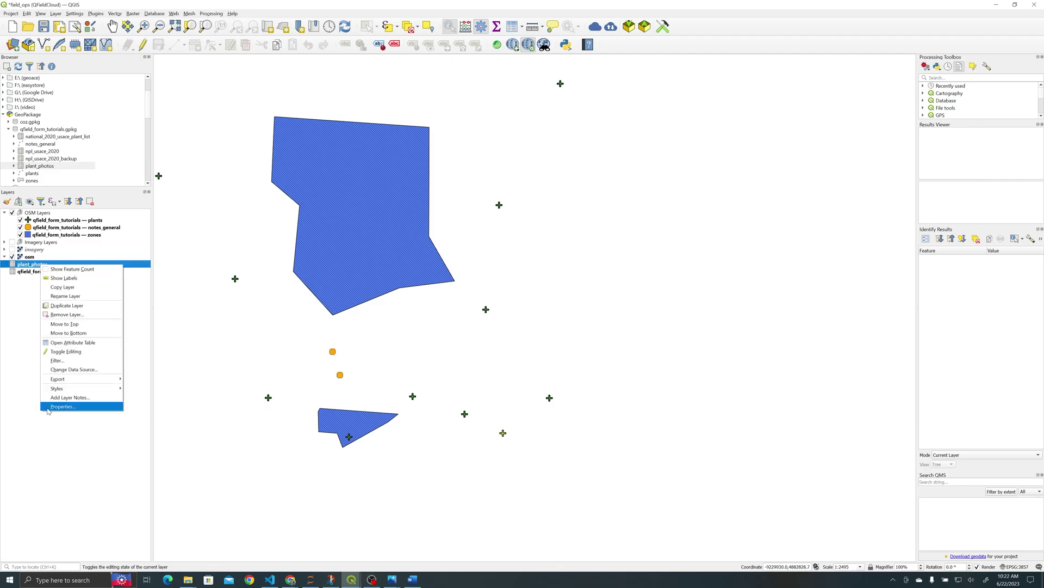
left_click(55, 408)
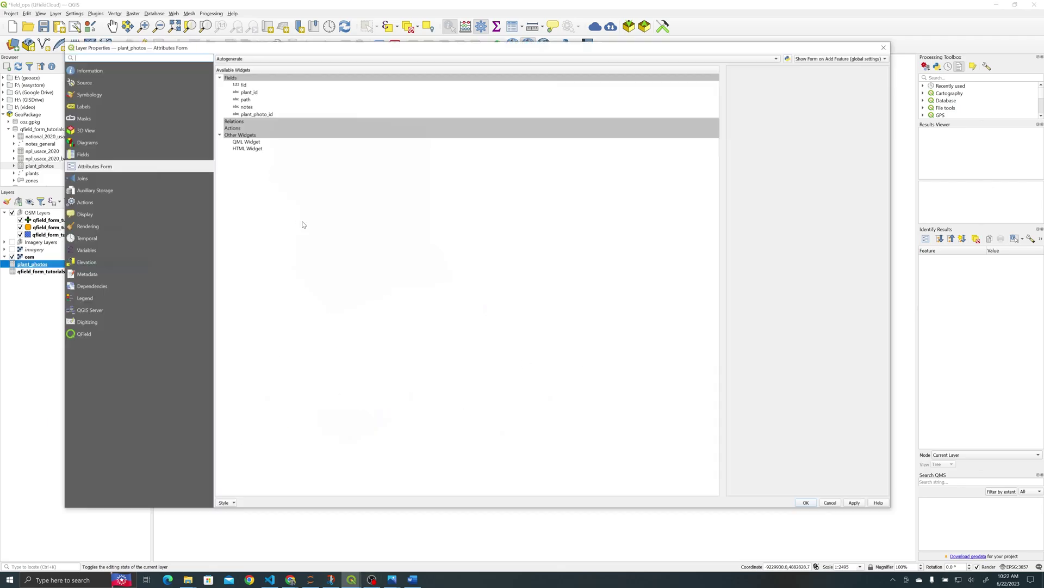
- Switch the plant_photos form to Drag and Drop Designer and add path, notes and plant_photo_id
left_click(248, 58)
left_click(243, 69)
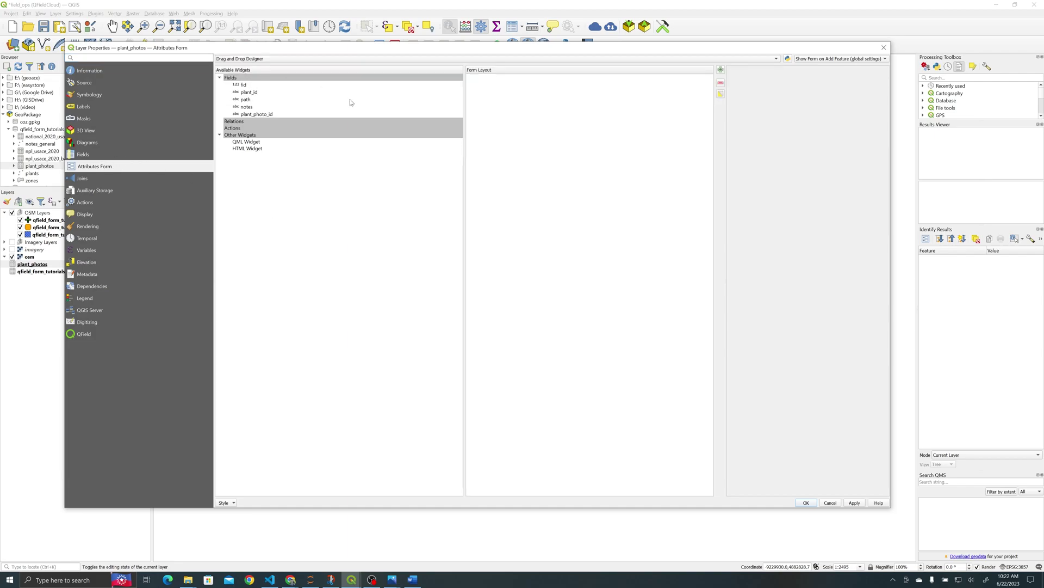
left_click(247, 101)
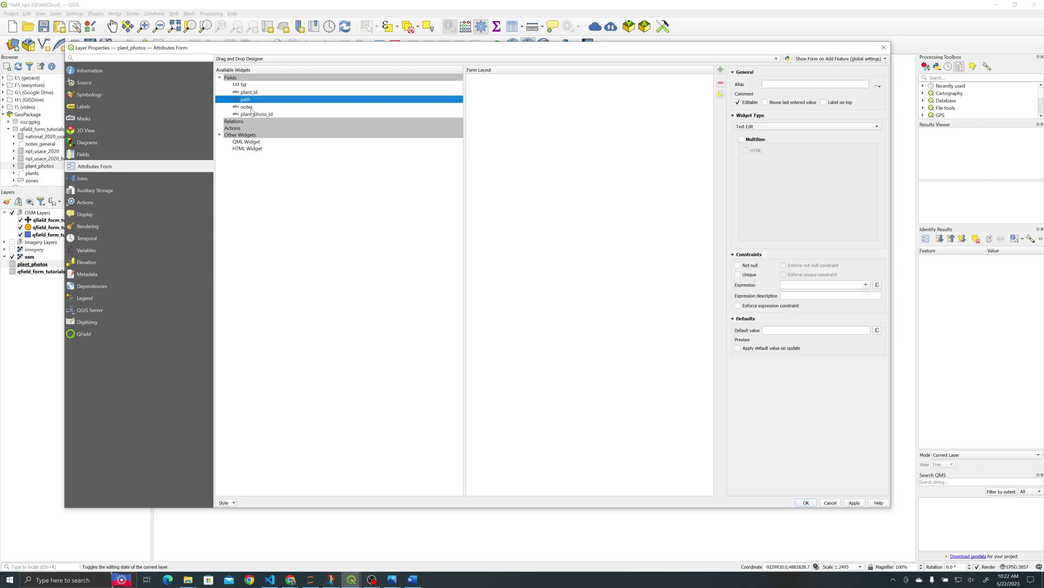
left_click(252, 109, "shift")
left_click(260, 115, "shift")
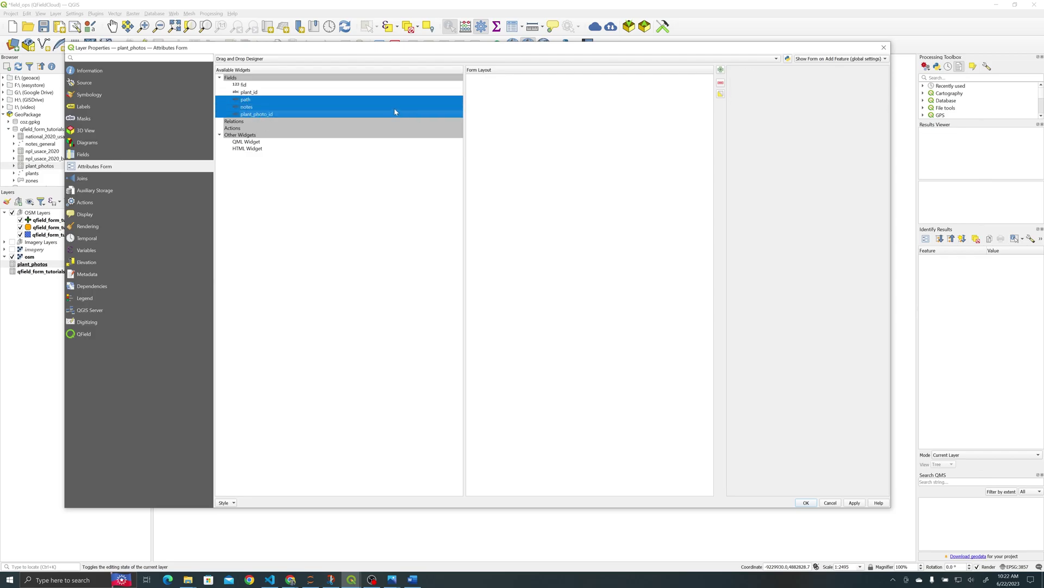
left_click_drag(395, 112, 594, 122)
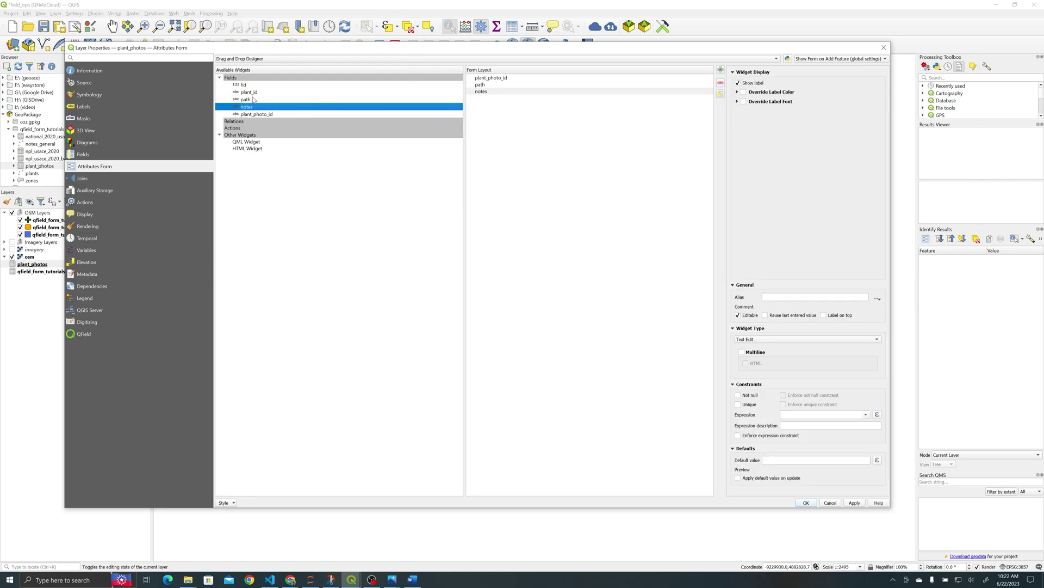
left_click(250, 93)
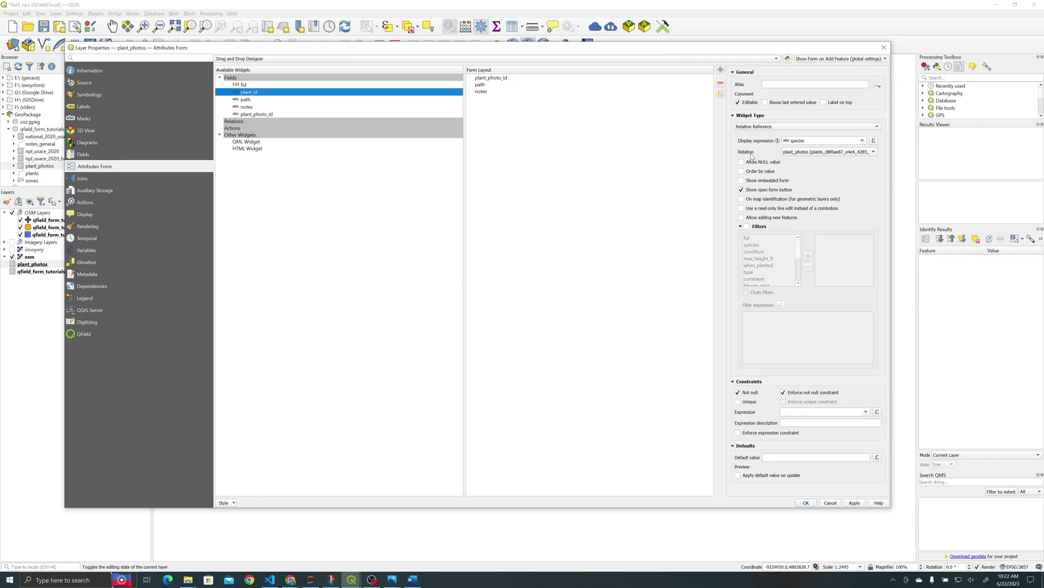
- Link plant_id via the plant_photos relation, move plant_photo_id below notes, and make it Hidden
left_click(808, 152)
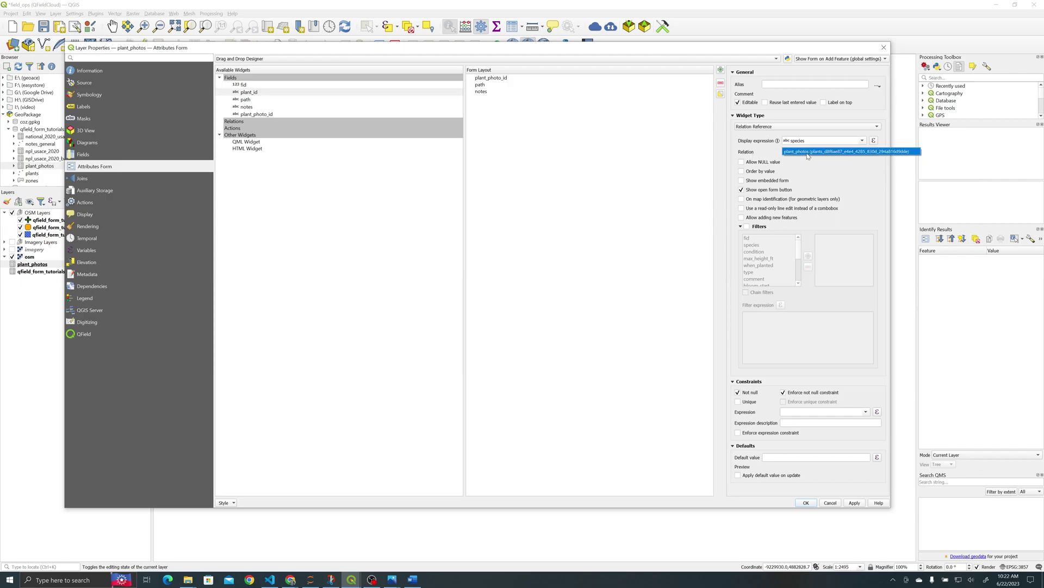
left_click(862, 174)
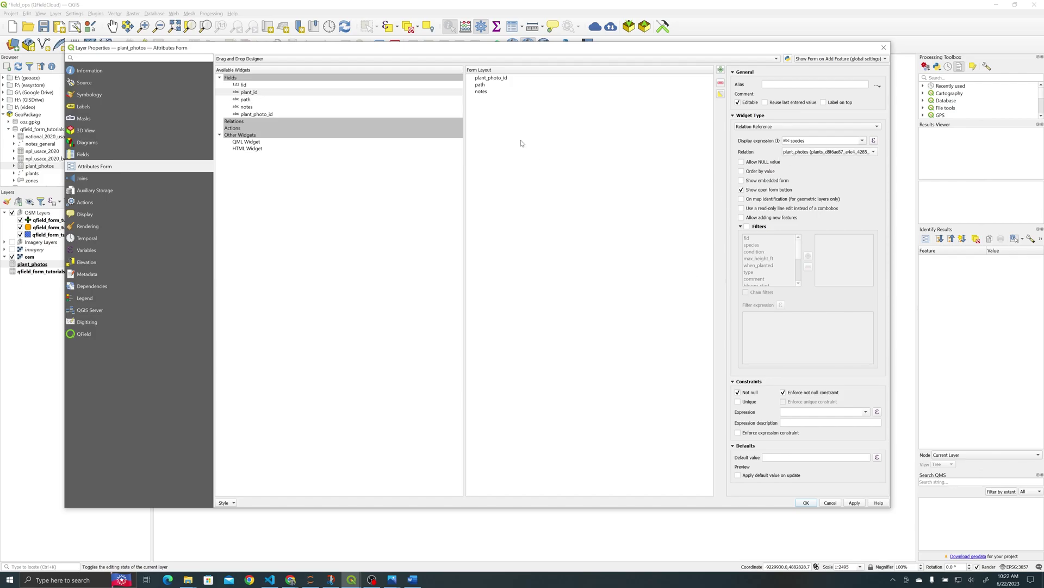
left_click(484, 79)
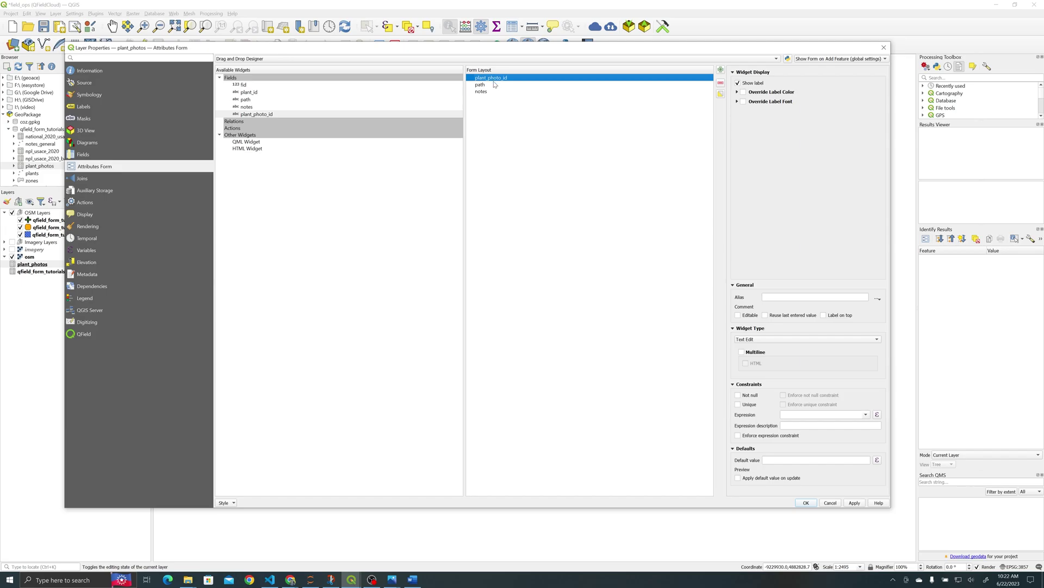
left_click_drag(494, 84, 494, 95)
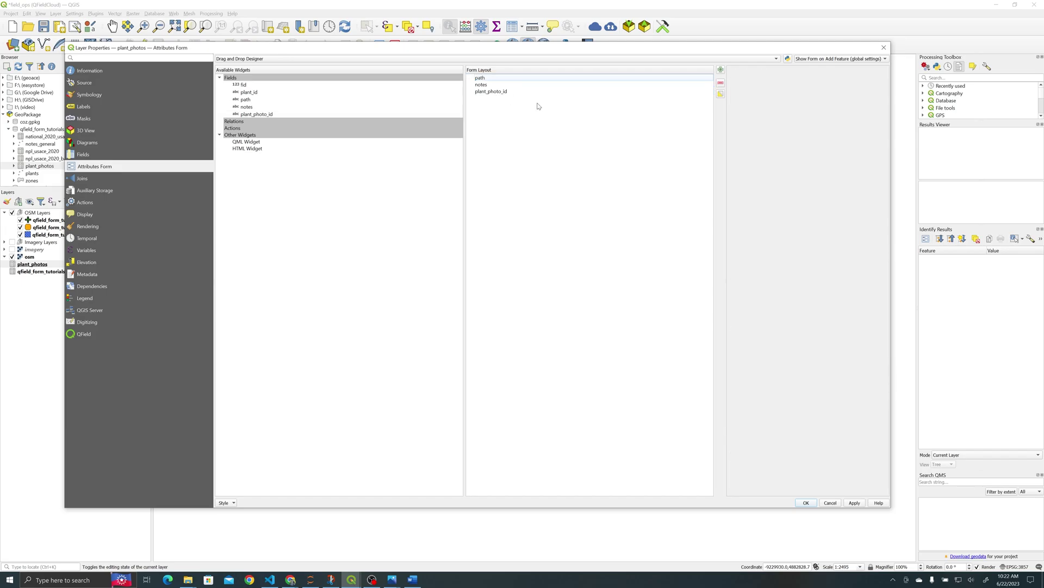
left_click(494, 94)
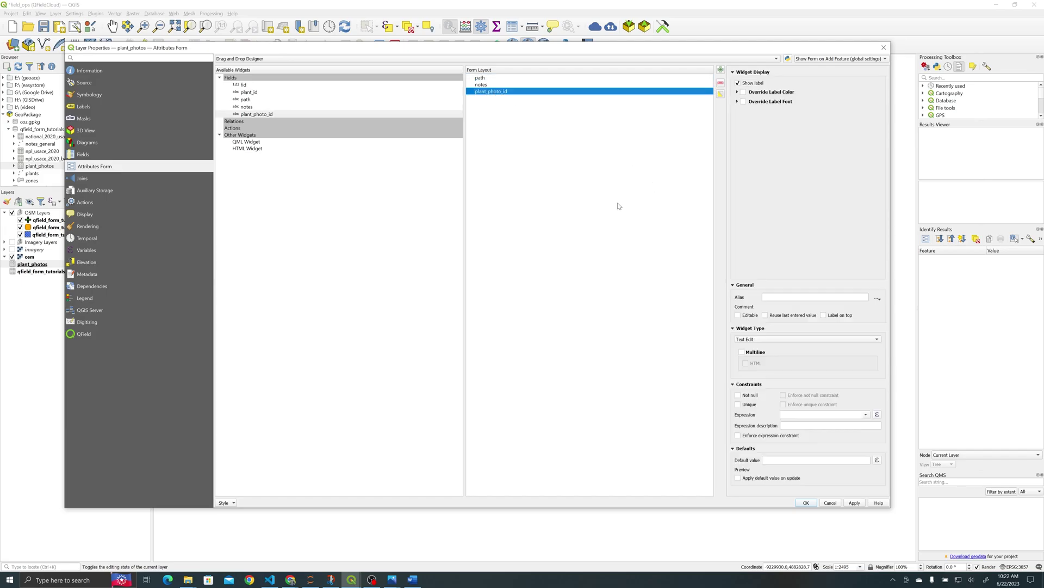
left_click(766, 340)
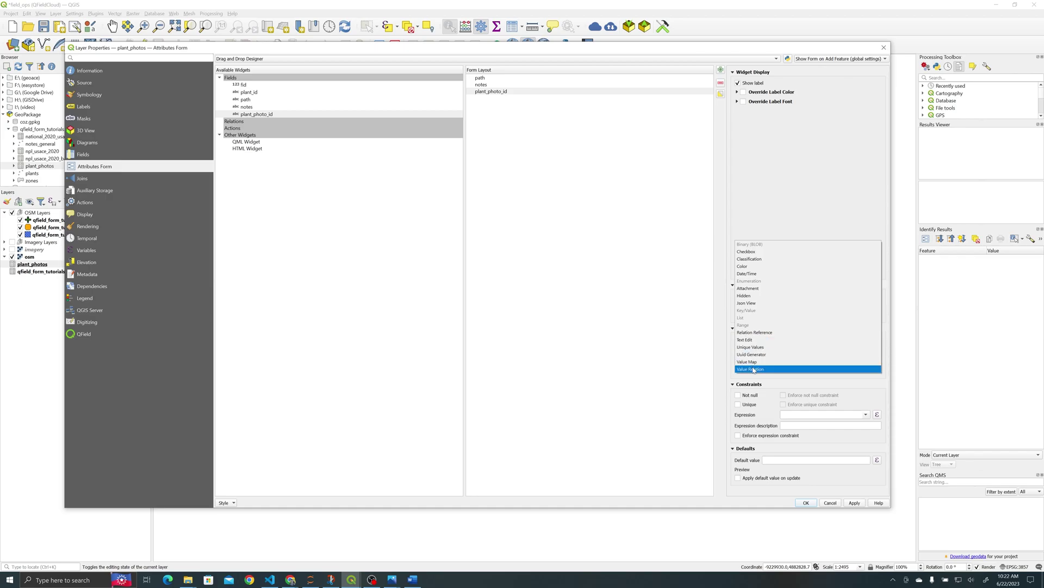
left_click(753, 297)
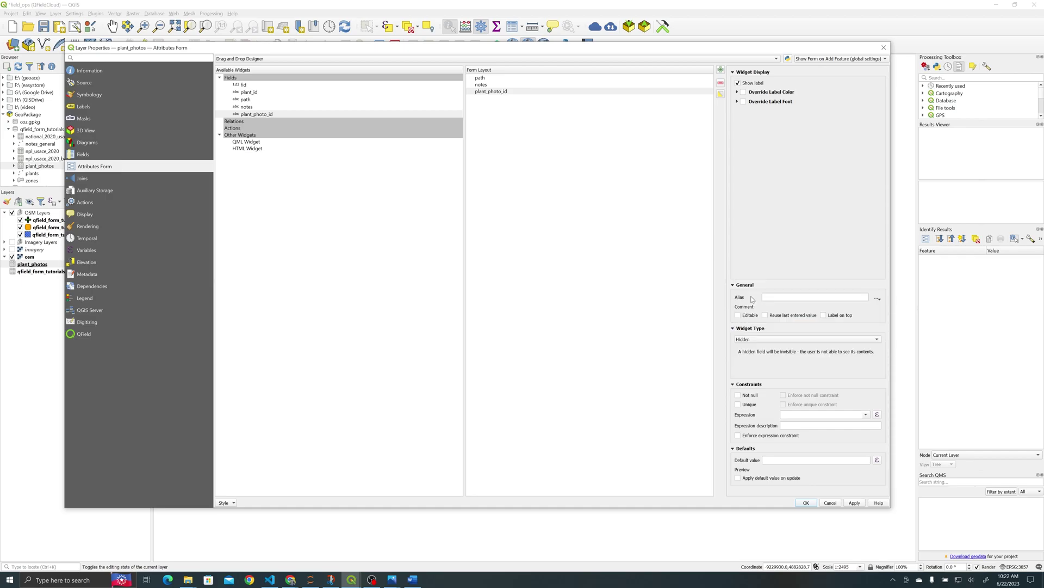
left_click(877, 461)
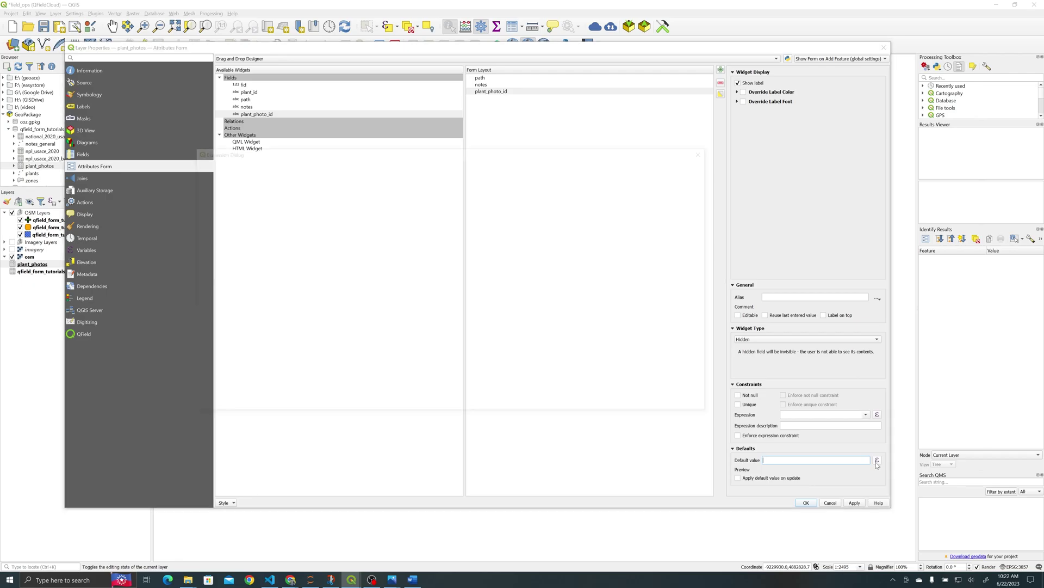
- Give plant_photo_id the default uuid('WithoutBraces'), then select the path field
left_click(427, 174)
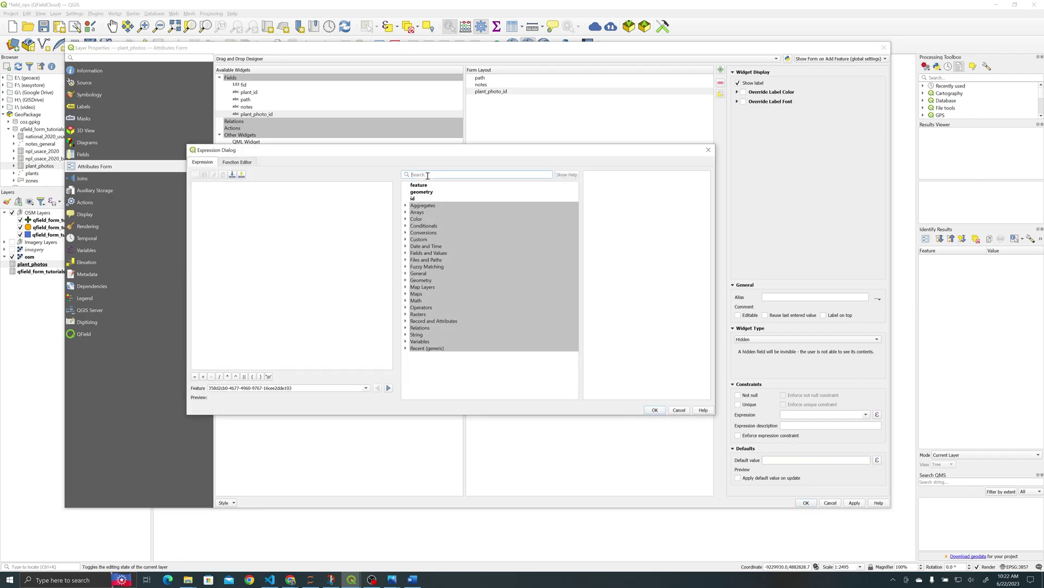
type("uuid")
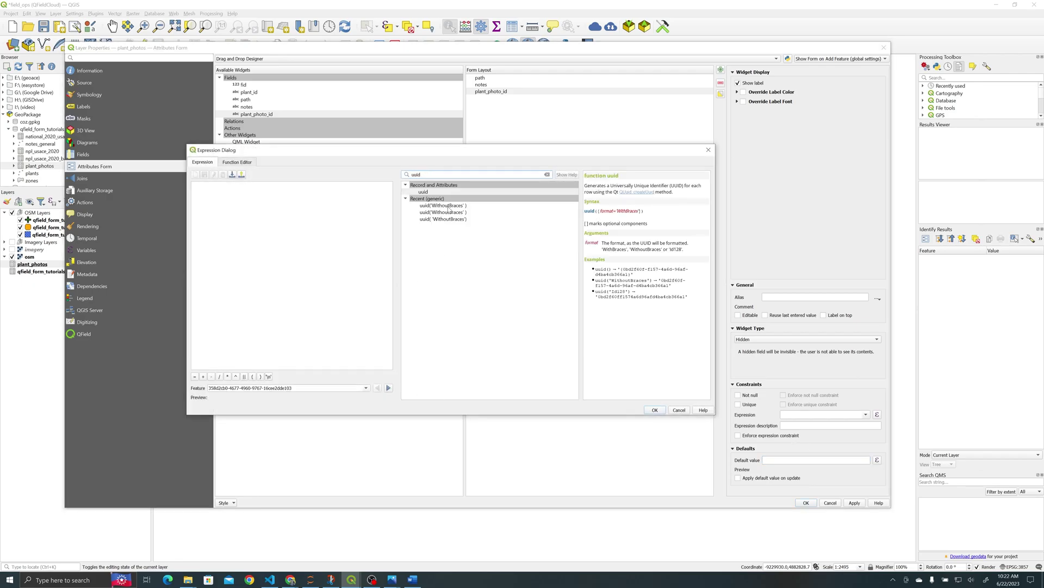
double_click(449, 210)
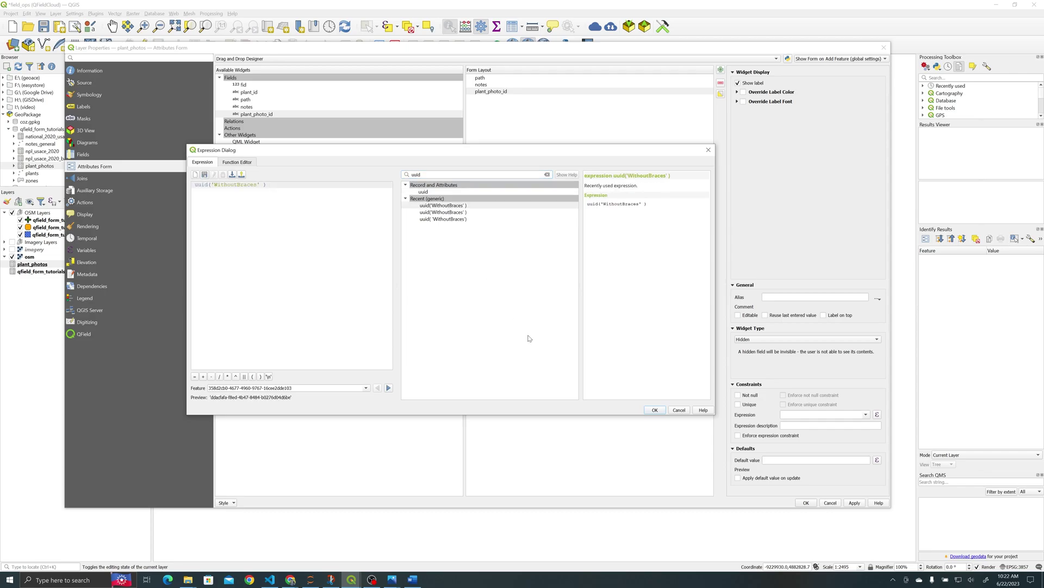
left_click(655, 409)
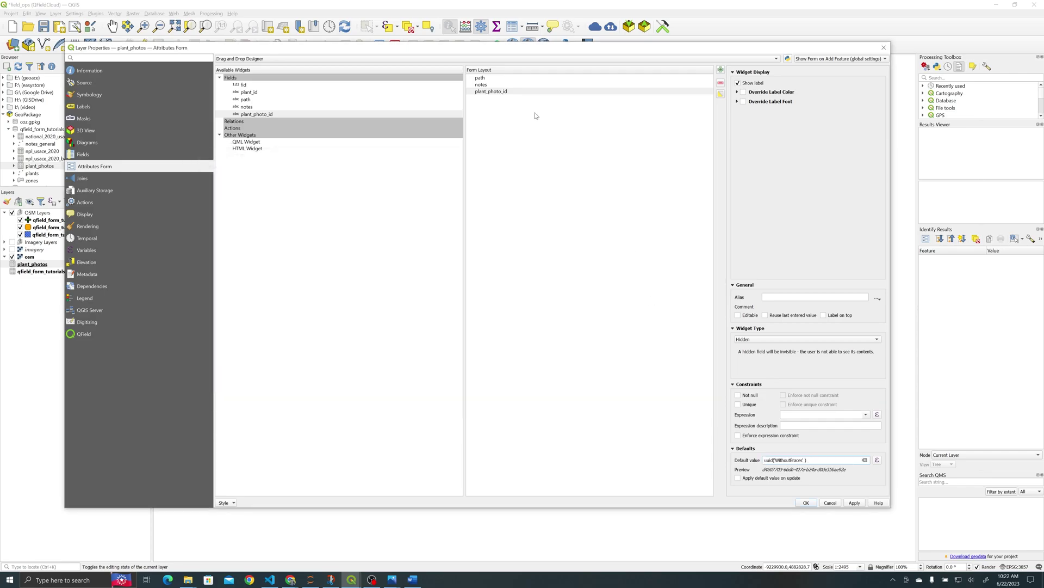
left_click(479, 86)
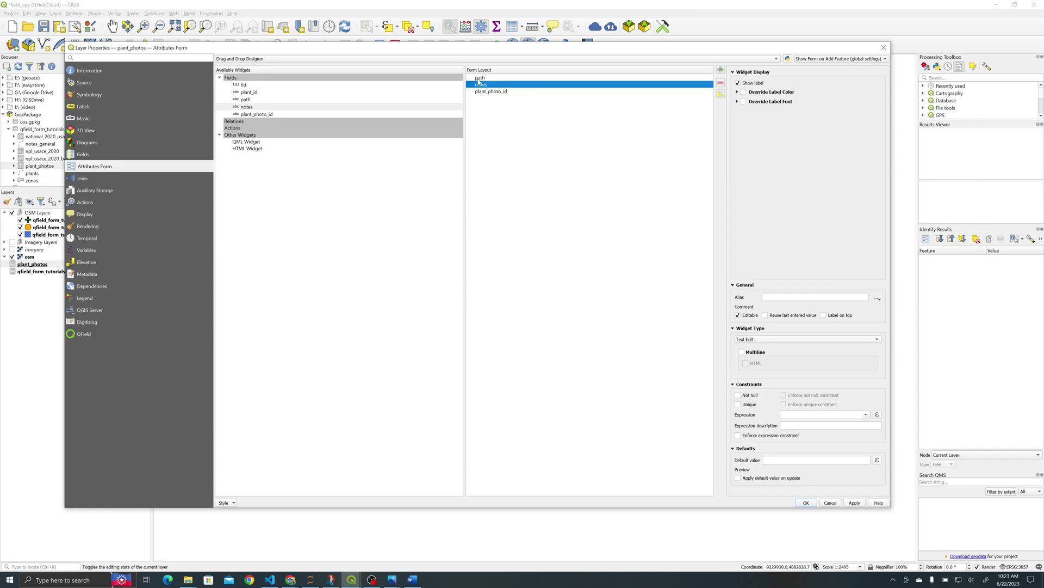
left_click(479, 79)
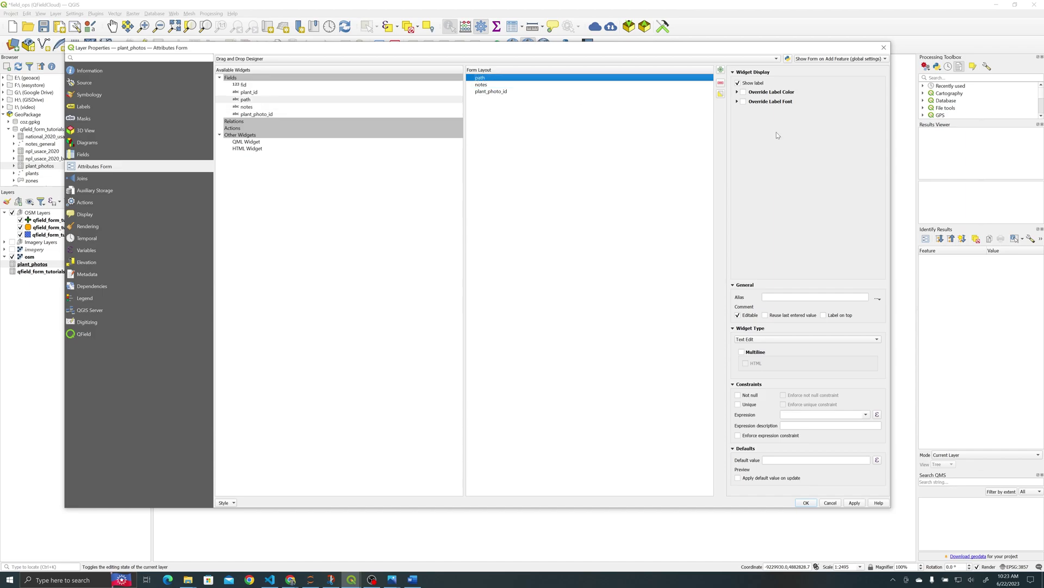
left_click(759, 341)
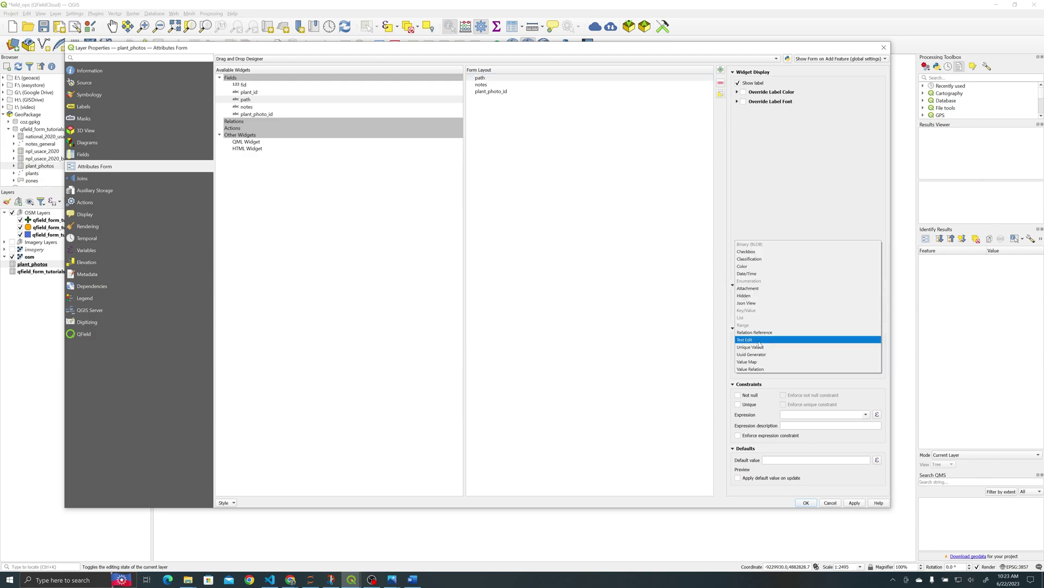
left_click(748, 289)
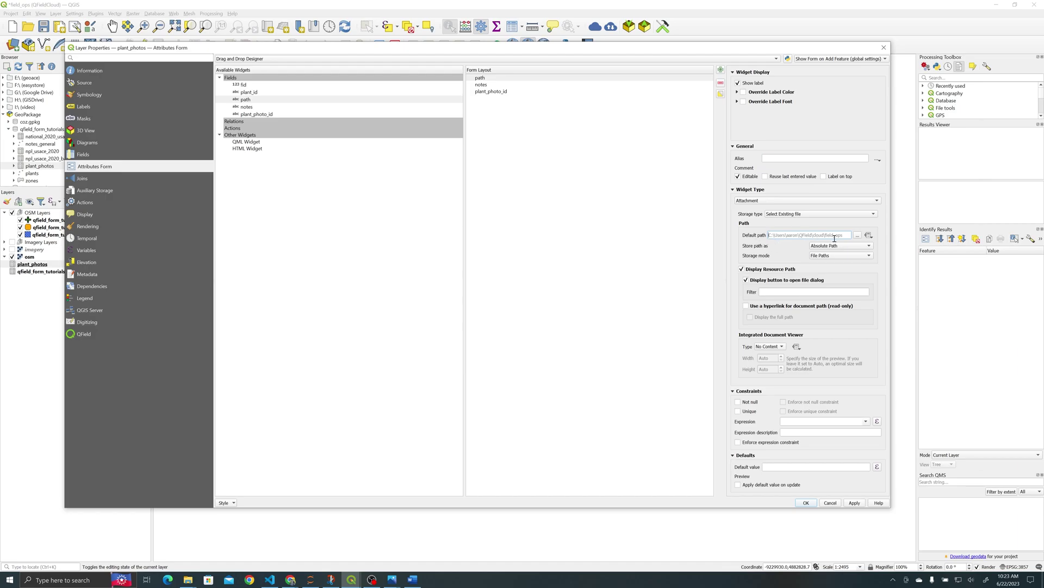
mouse_move(835, 239)
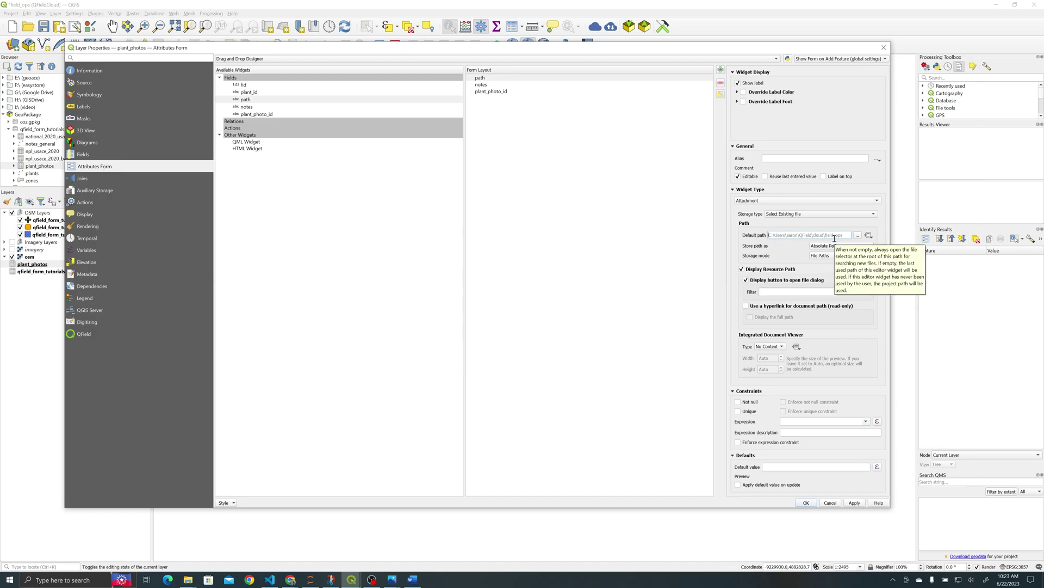
type("@project_home + '/DCIM")
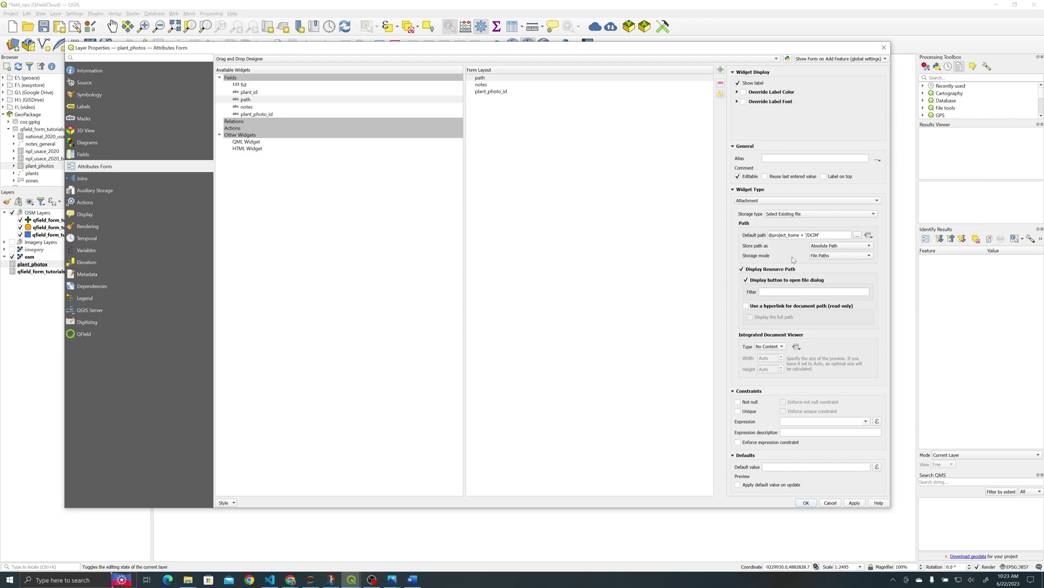
- Store path relative to project path, set the document viewer to Image, then select plant_id
left_click(821, 248)
left_click(822, 254)
left_click(765, 348)
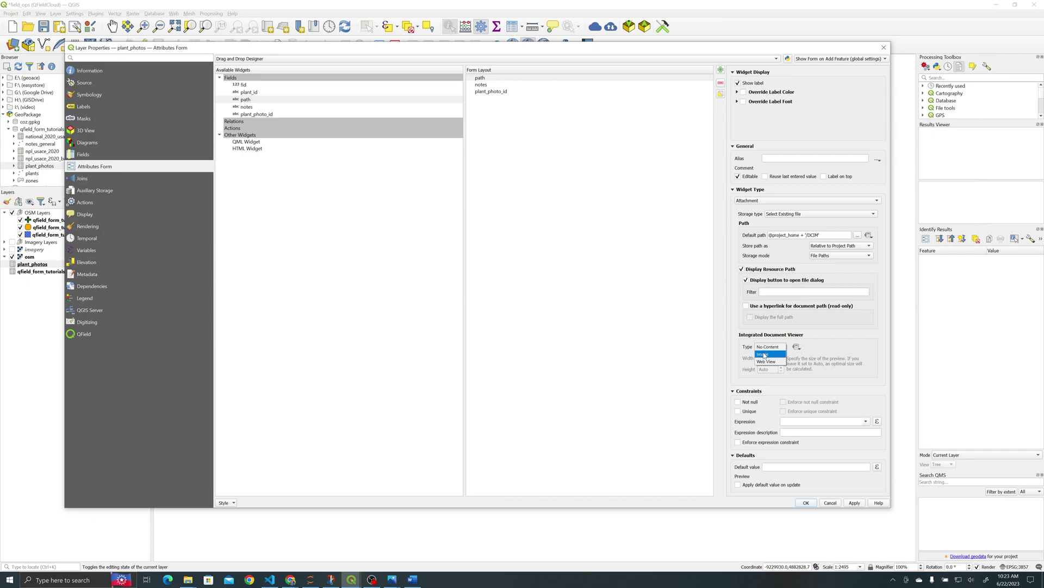
left_click(765, 355)
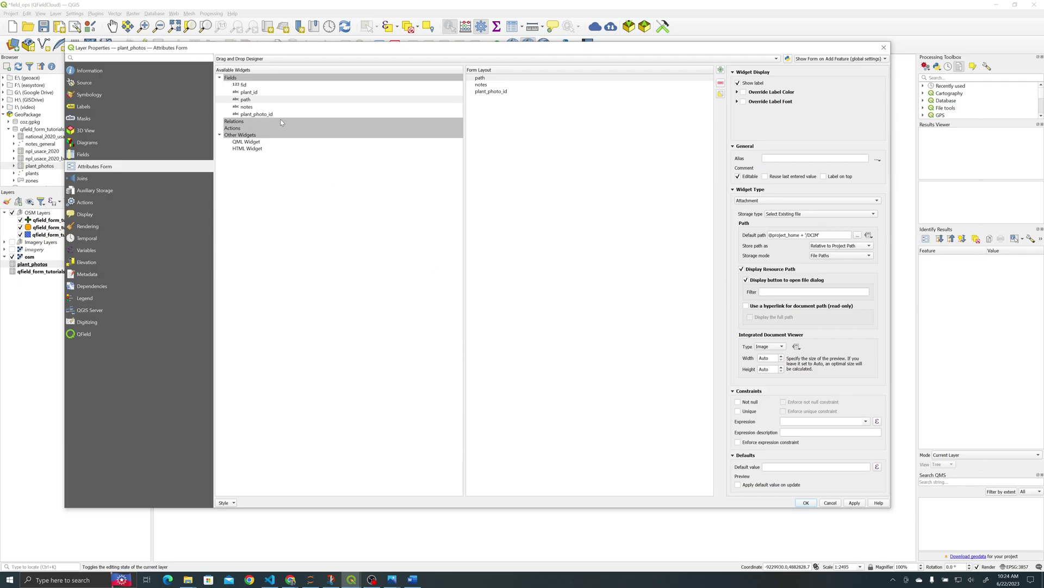
left_click(252, 95)
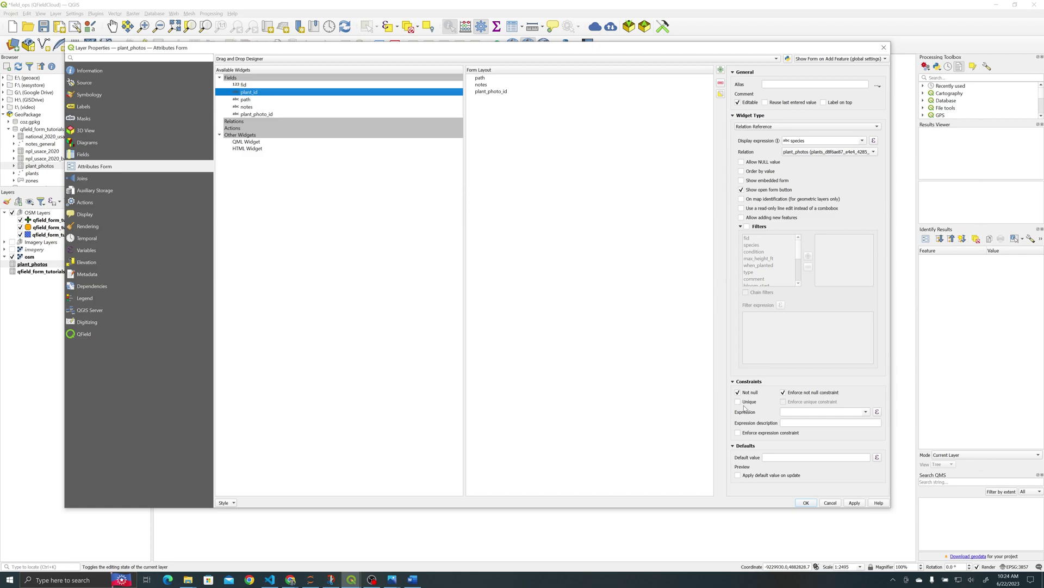
- Check plant_photo_id's uuid default and apply the plant_photos layer properties with OK
key("Down")
key("Down")
key("Down")
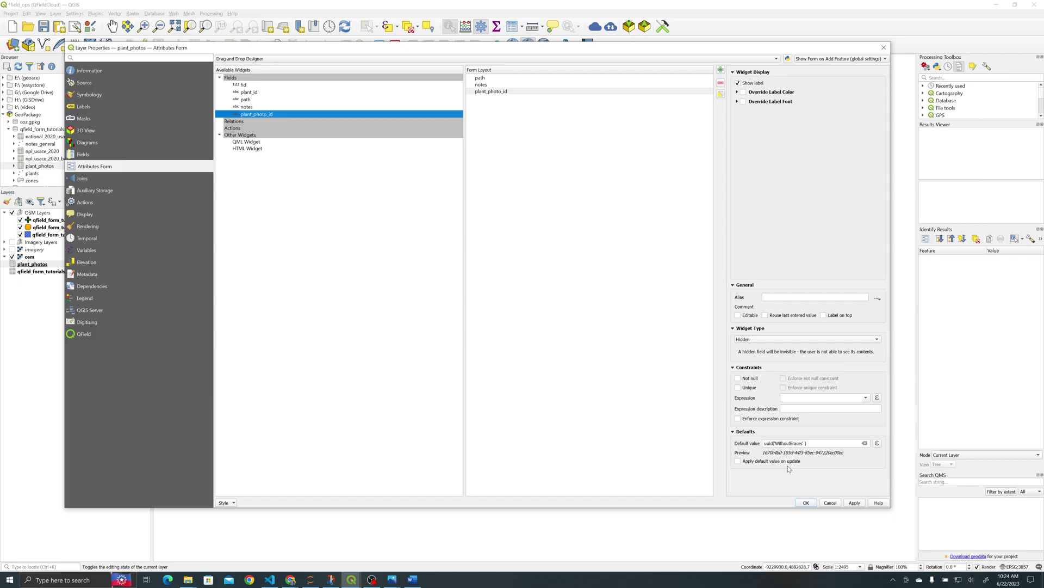
left_click(806, 502)
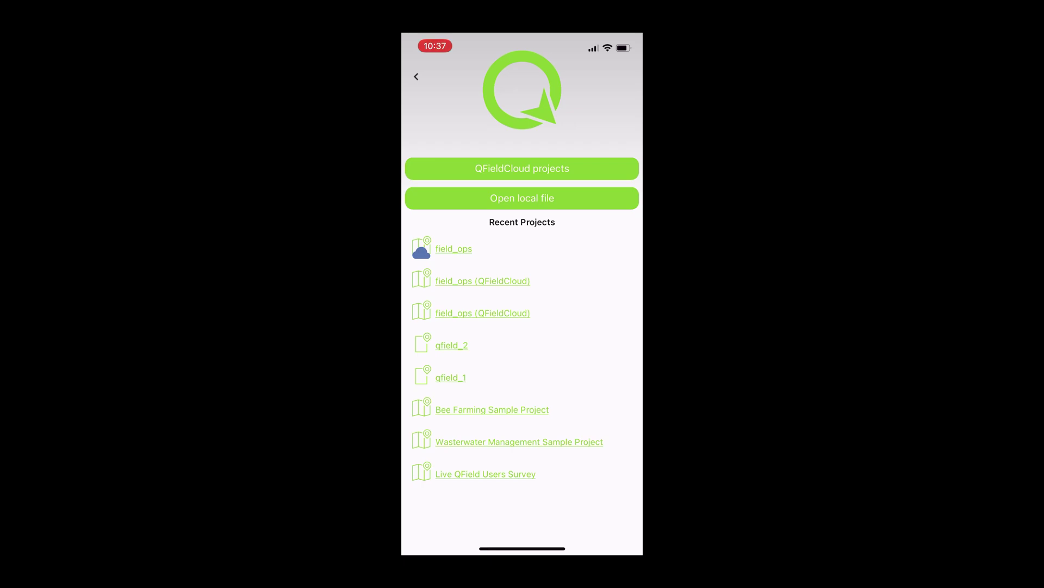
- Open the field_ops QFieldCloud project and make plants the active editing layer
left_click(523, 169)
left_click(457, 196)
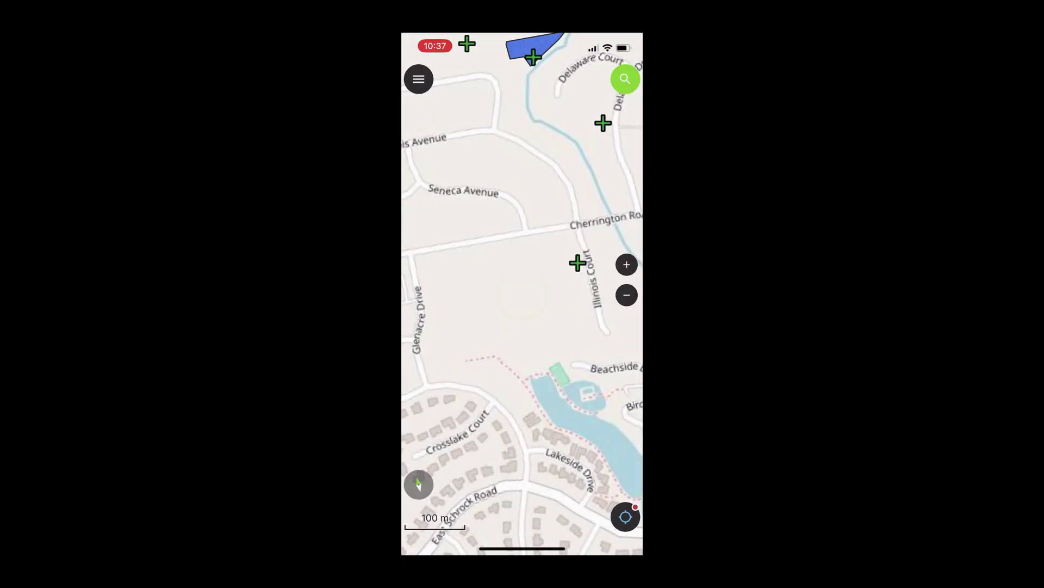
left_click(418, 79)
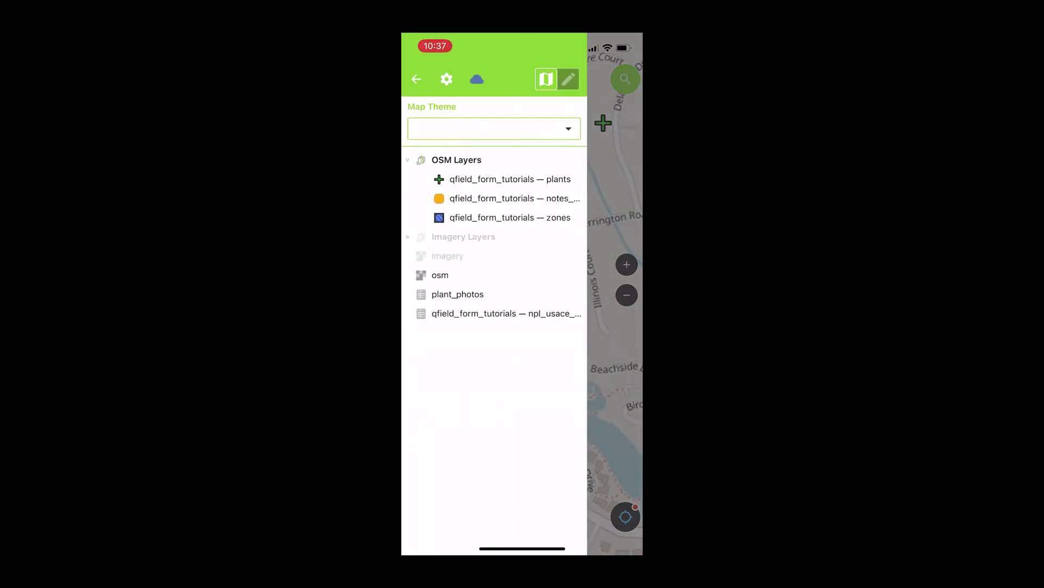
left_click(510, 179)
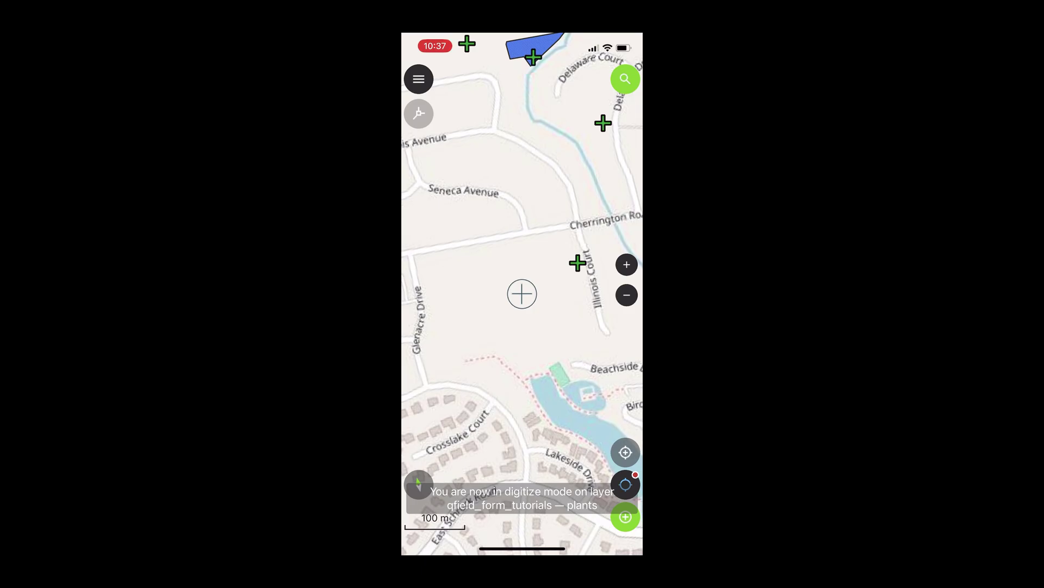
- Add a plant point at the map centre with species quercus and scroll to Photo Gallery
left_click(626, 517)
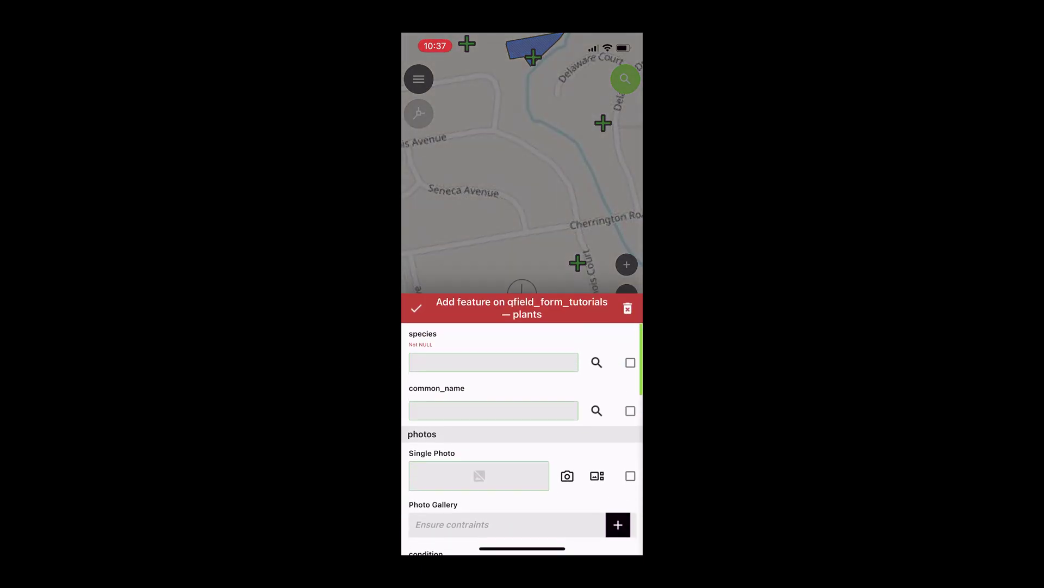
left_click(490, 362)
type("quercu")
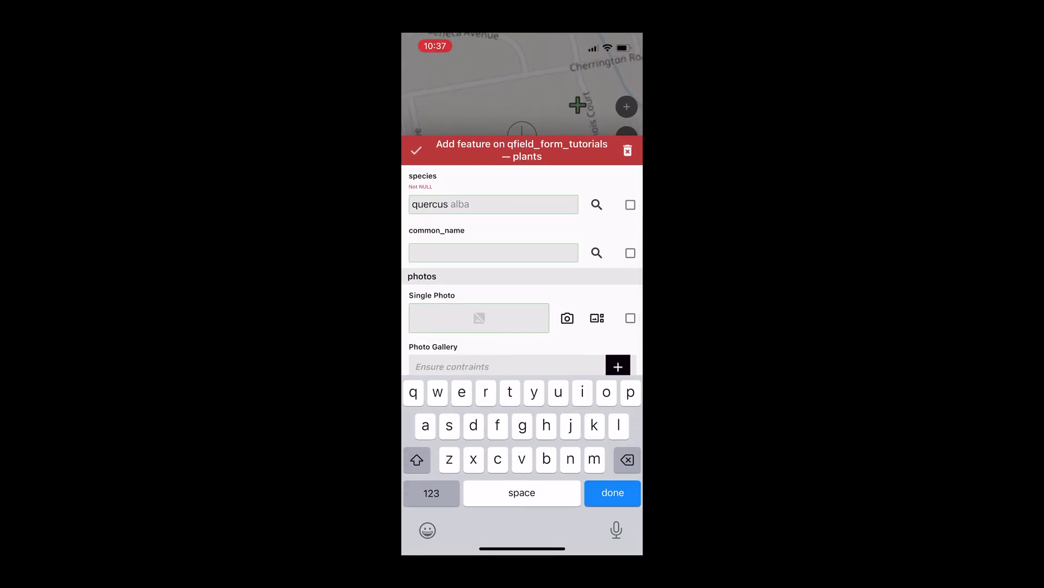
type("s")
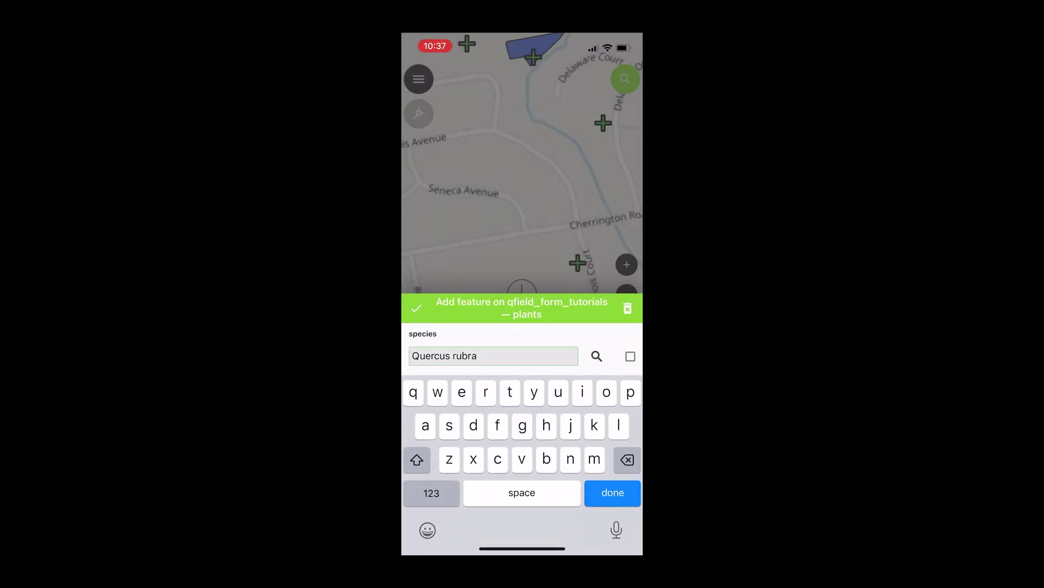
key("Return")
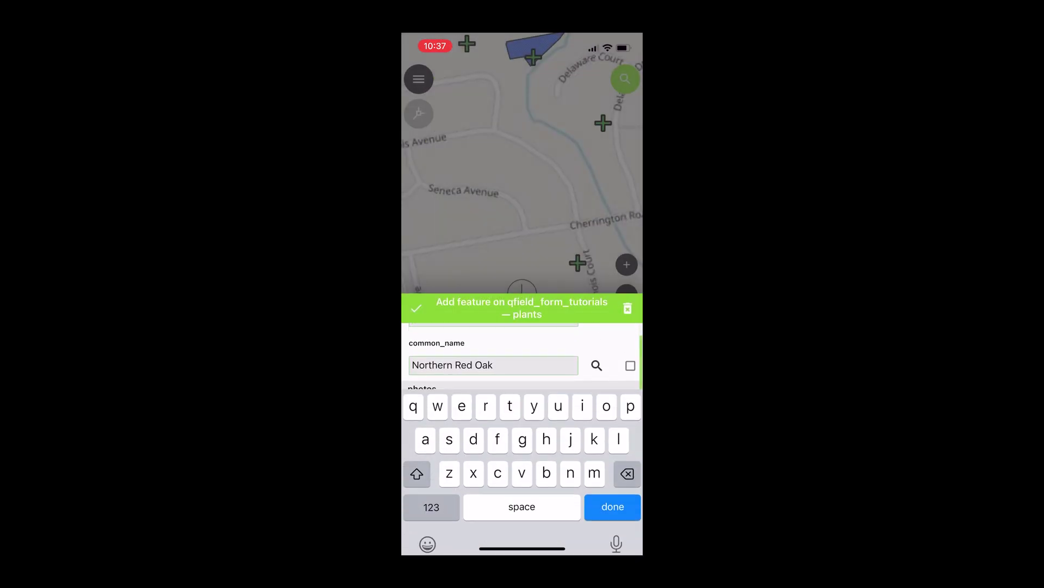
scroll(522, 435, "down", 3)
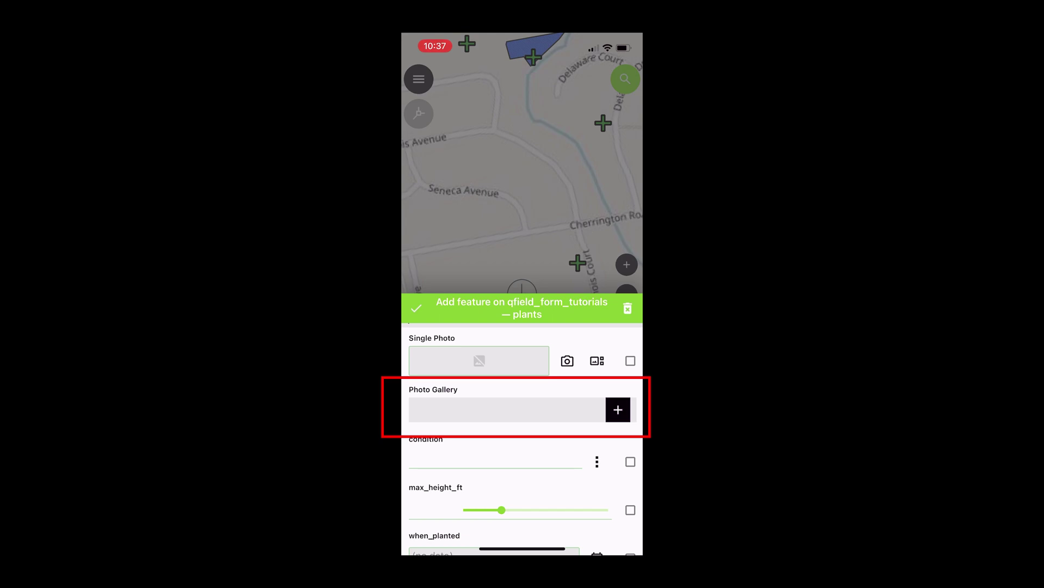
- Add a camera photo to the Photo Gallery with the note 'Hi' and save it
left_click(618, 409)
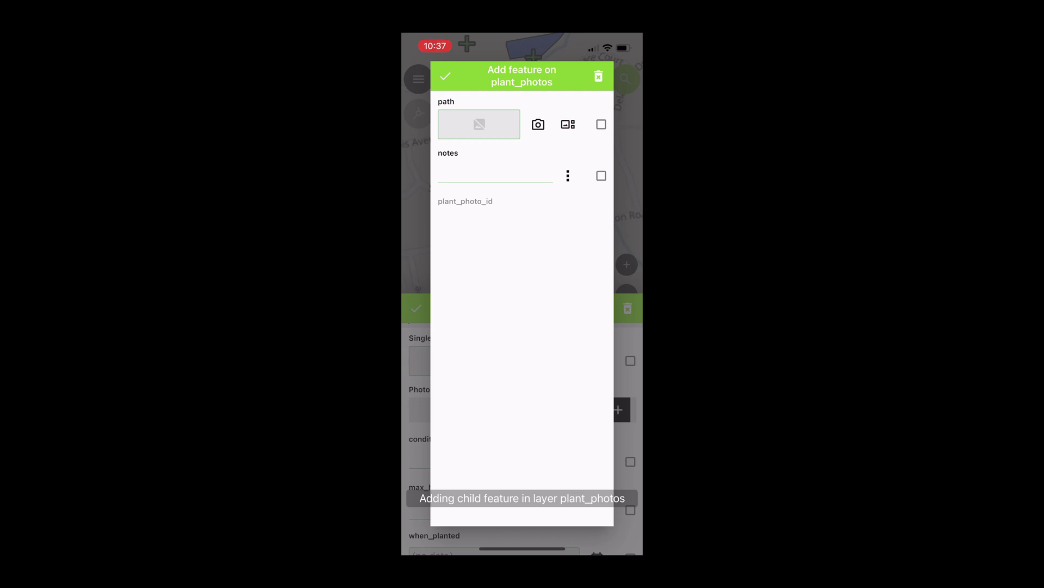
left_click(538, 124)
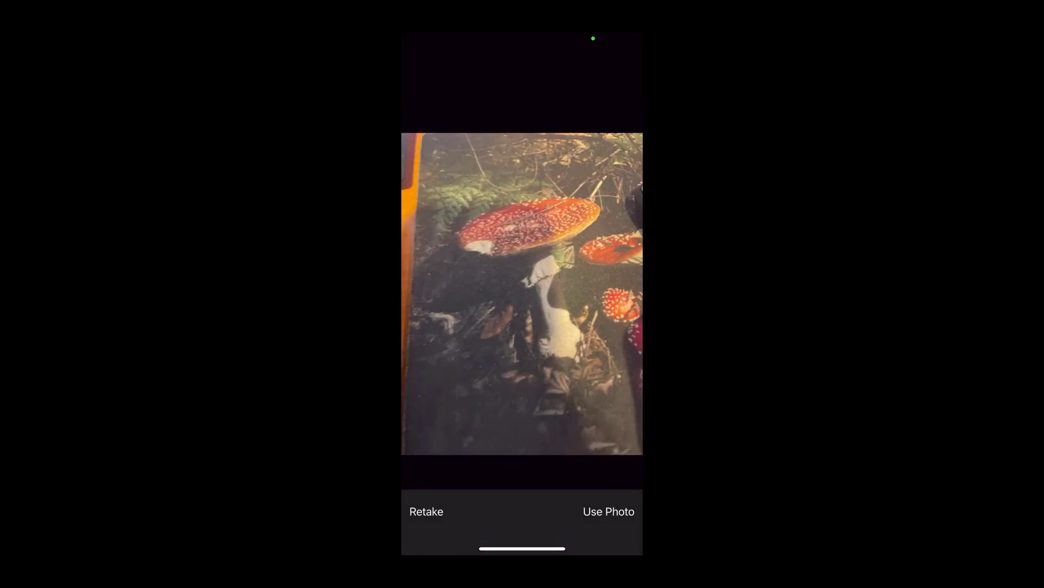
left_click(608, 511)
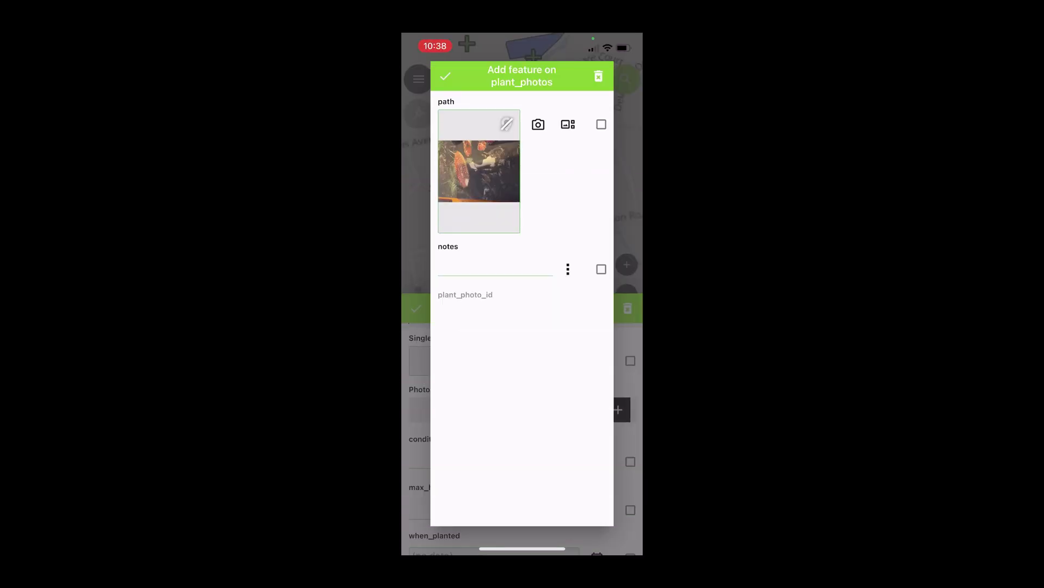
left_click(495, 266)
type("Hi")
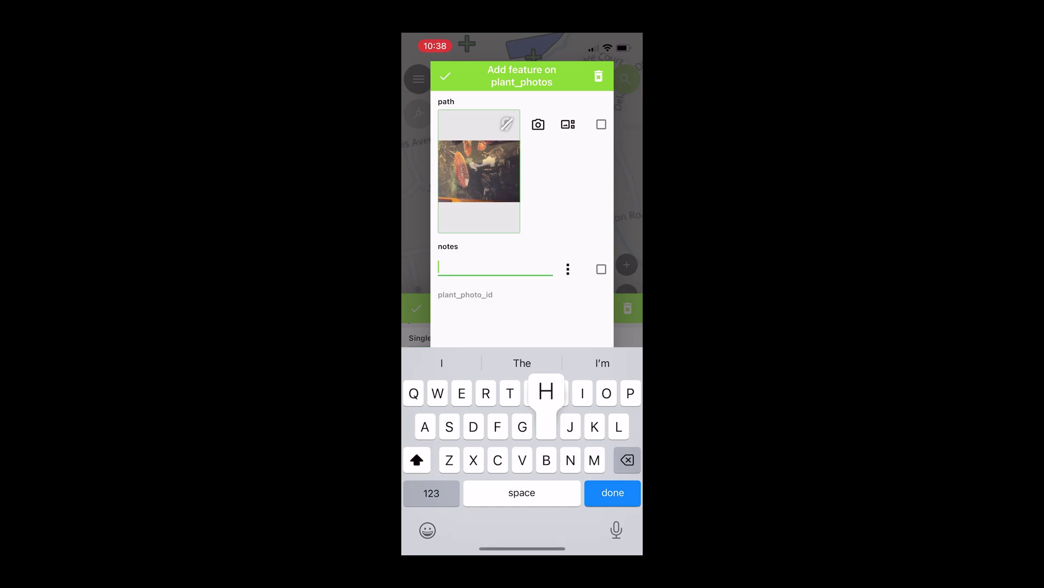
left_click(613, 492)
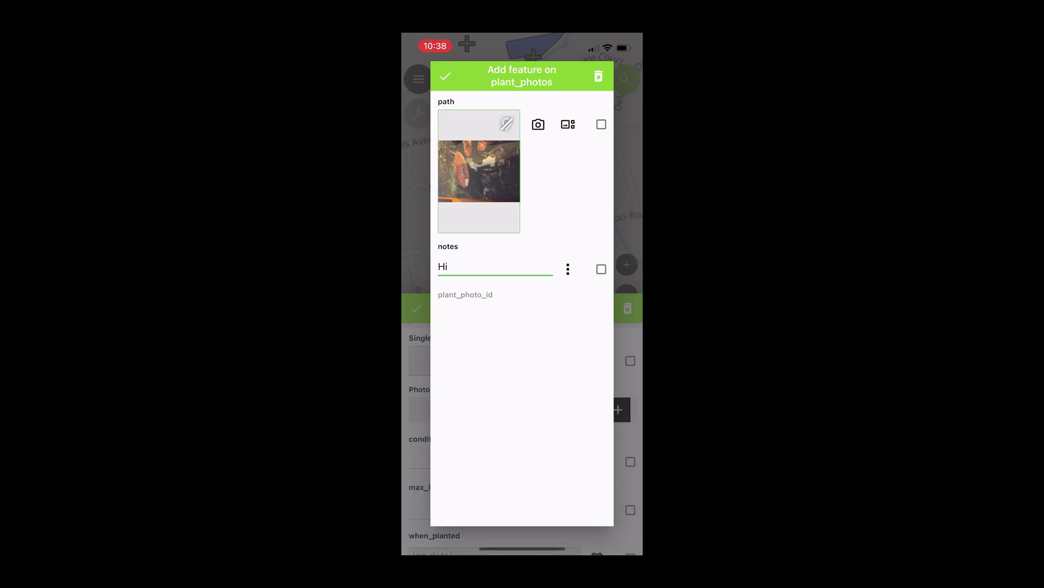
left_click(446, 76)
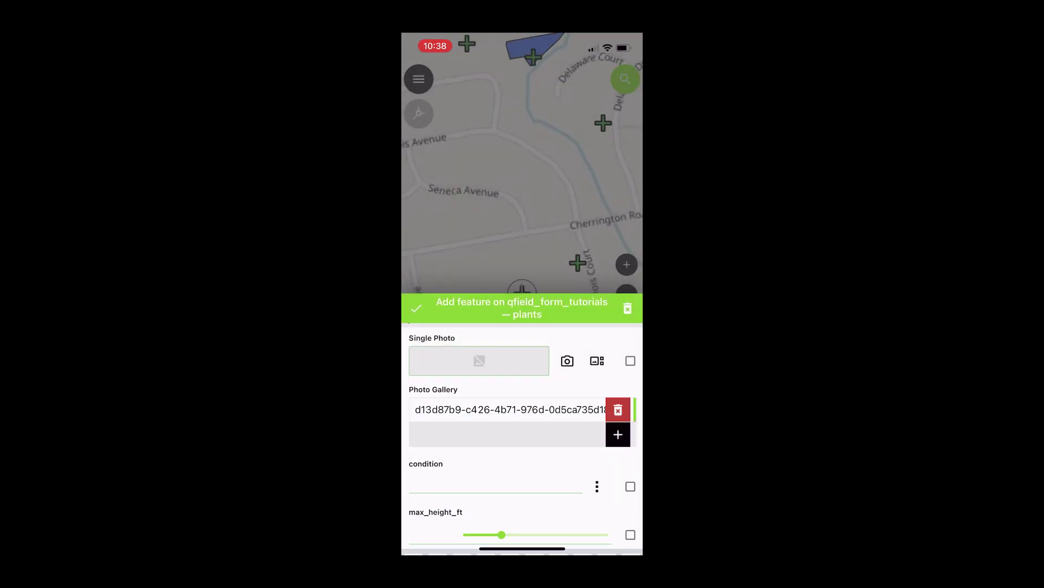
- Add the grass photo from the phone library as a second gallery record
left_click(618, 434)
left_click(568, 124)
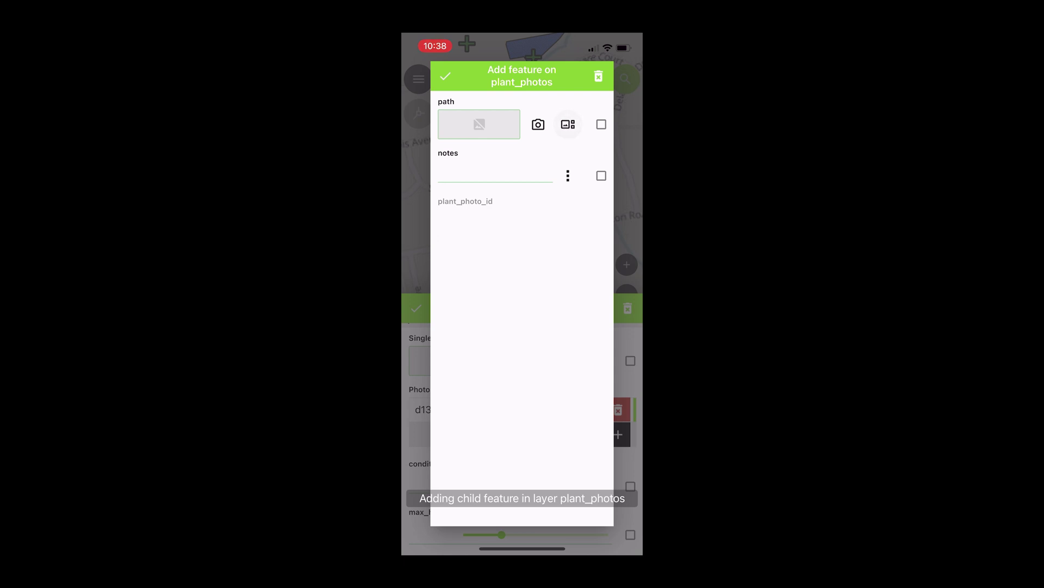
left_click(522, 255)
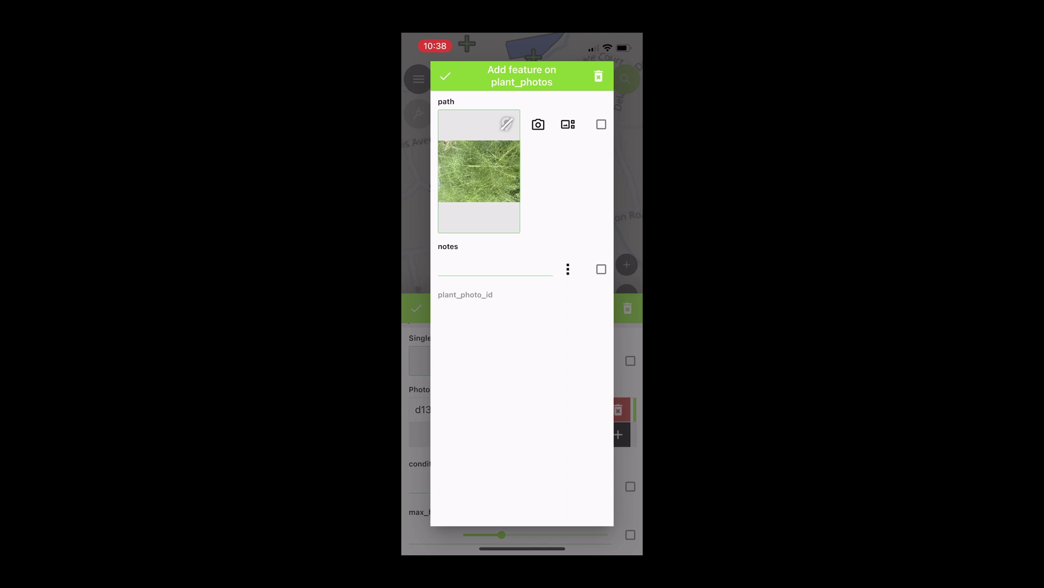
left_click(445, 76)
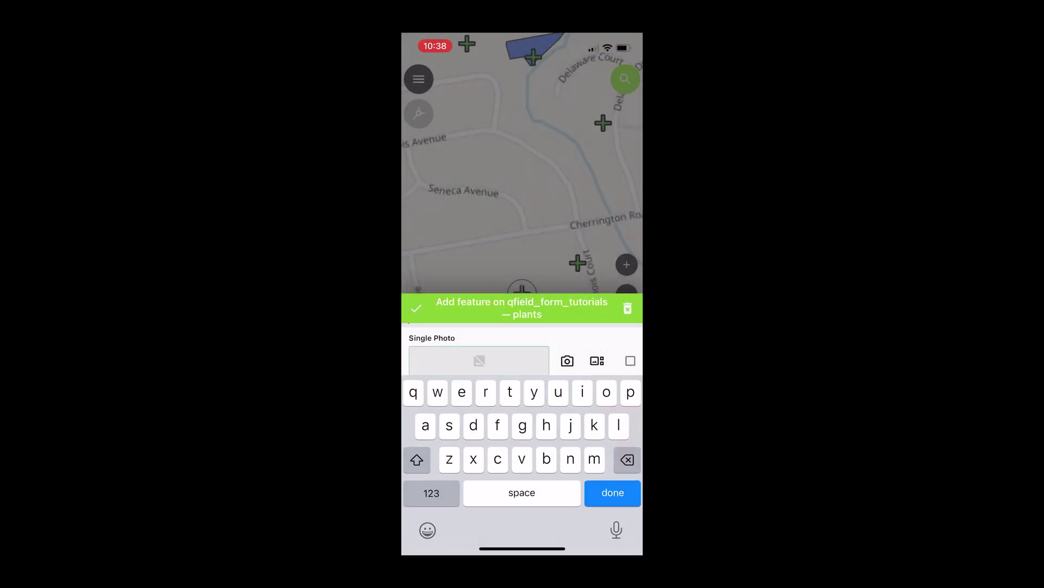
- Add the fennel photo from the library as a third record noted 'Plant'
left_click(618, 458)
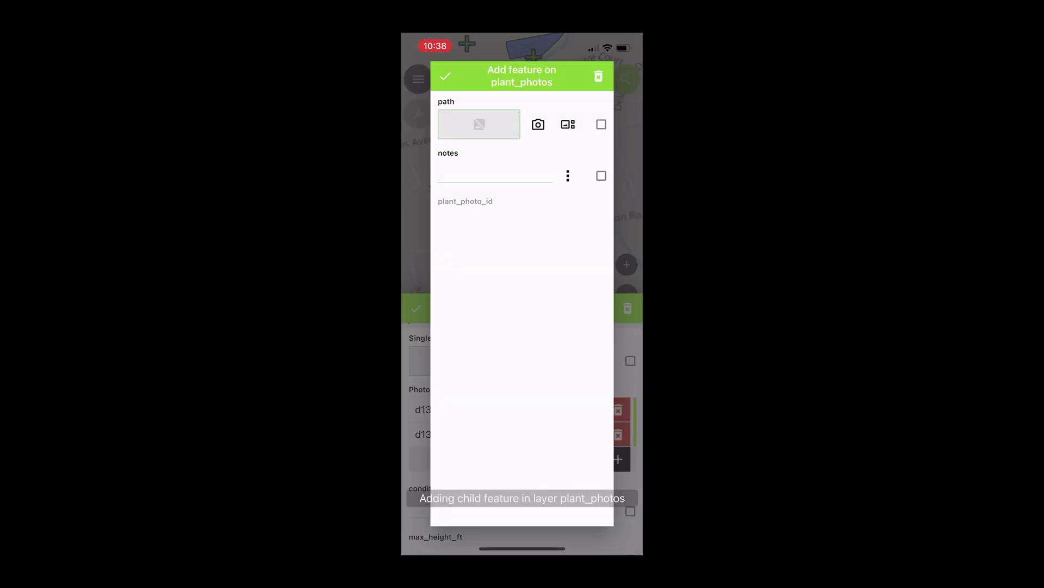
left_click(568, 124)
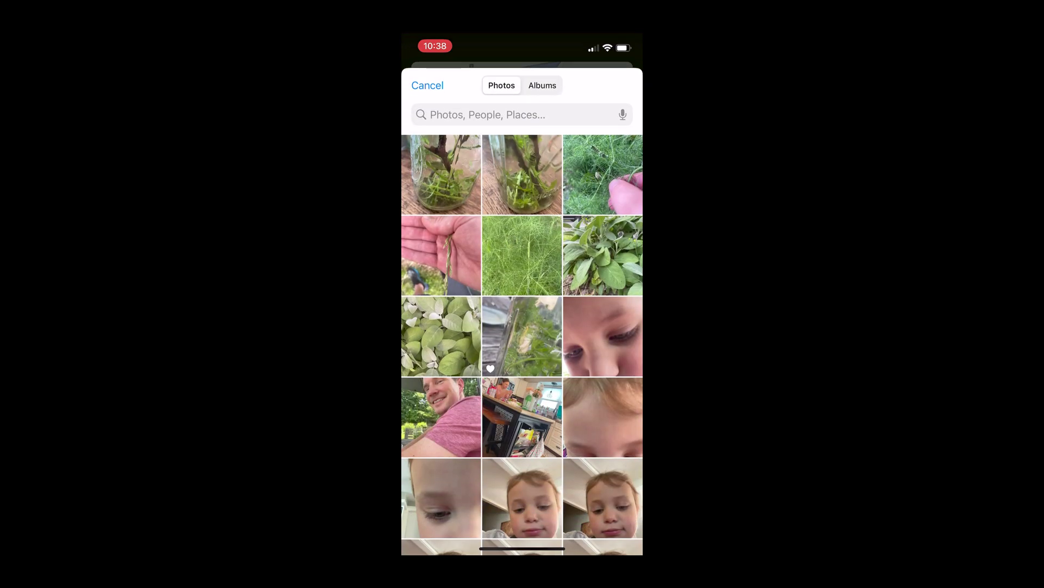
left_click(603, 174)
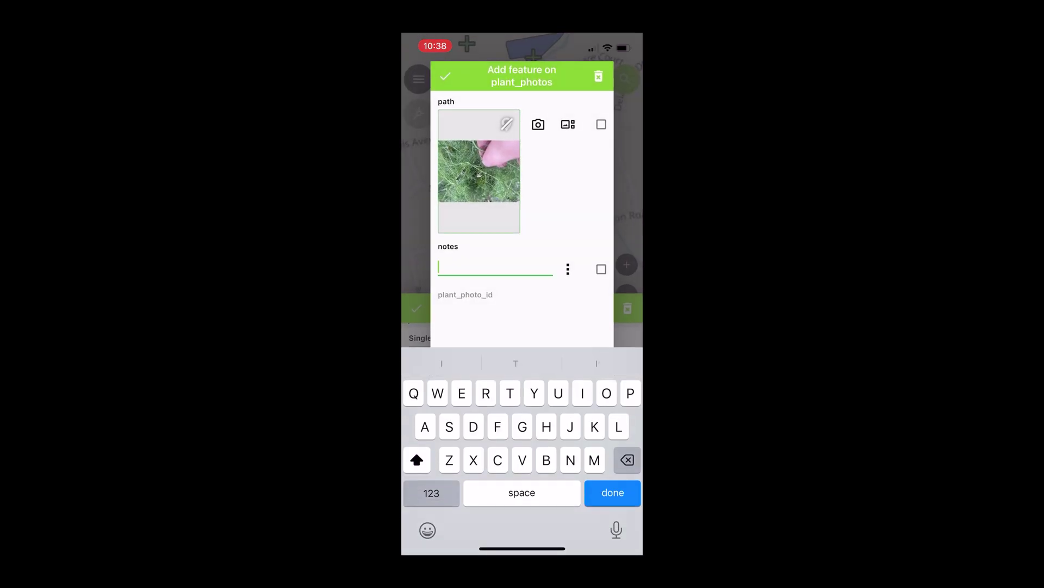
type("Plant")
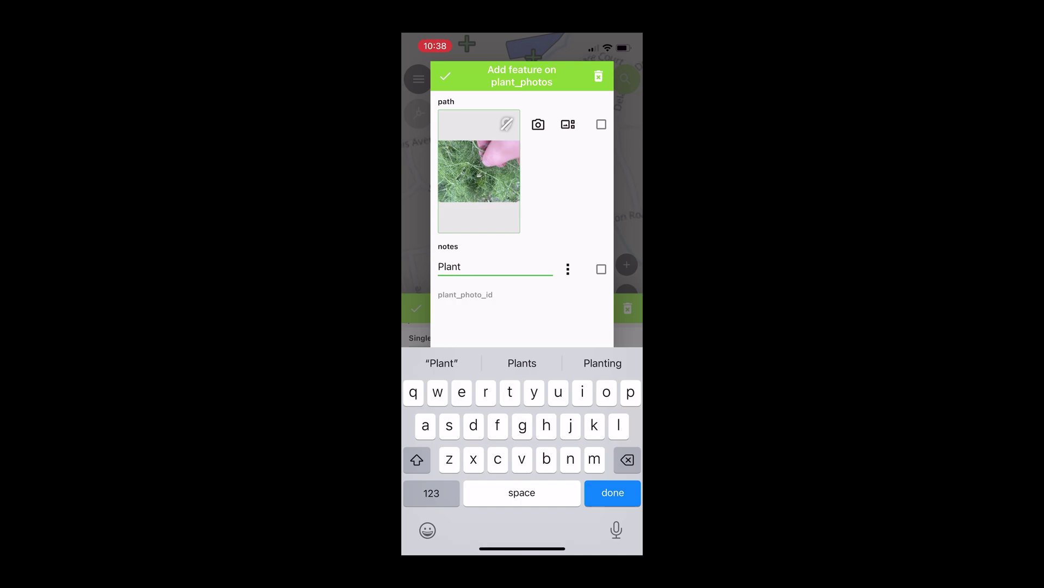
key("Return")
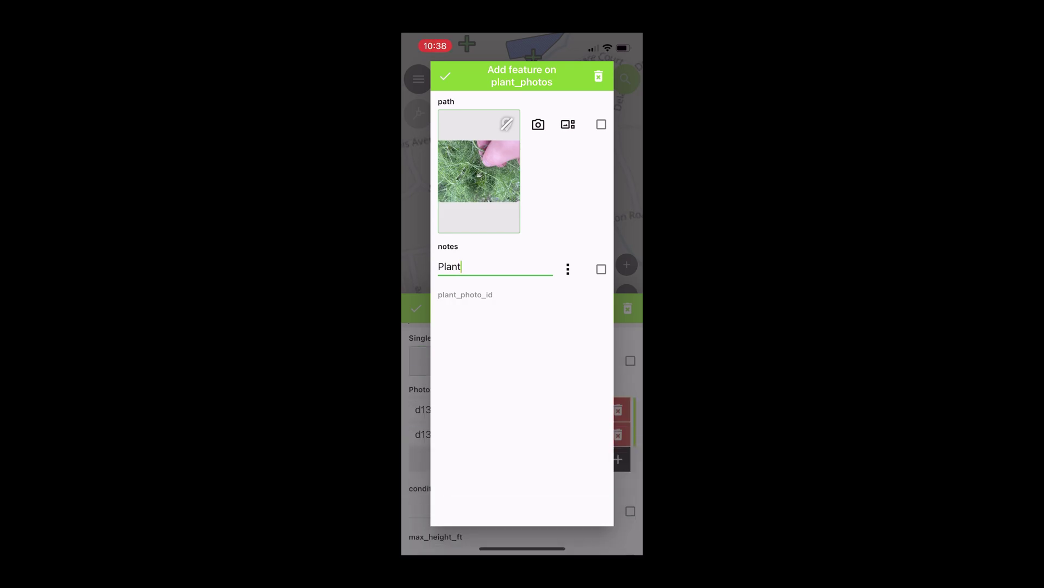
left_click(445, 76)
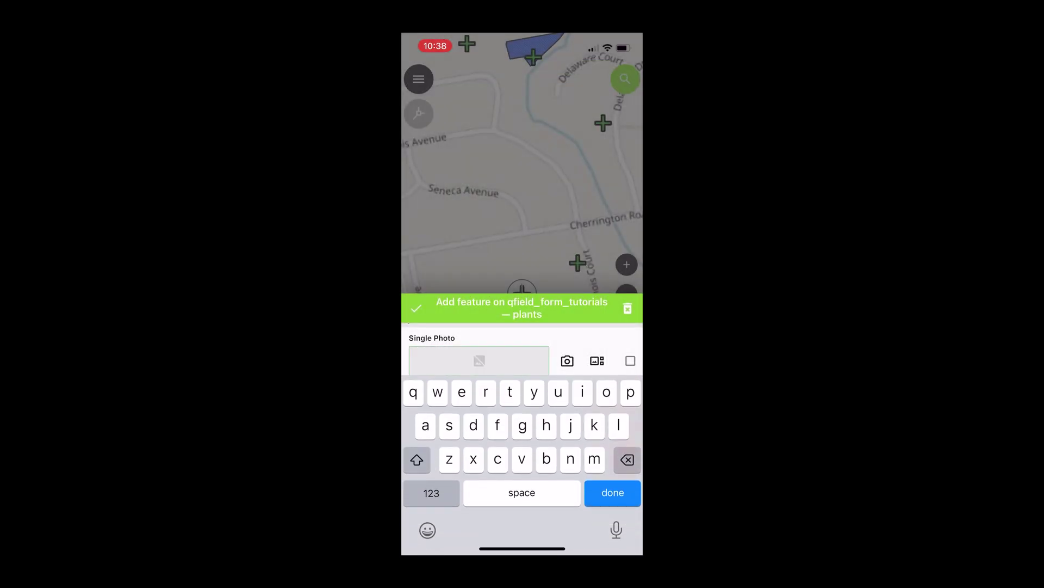
- Save the new plant and push its 4 local changes to QFieldCloud
left_click(416, 308)
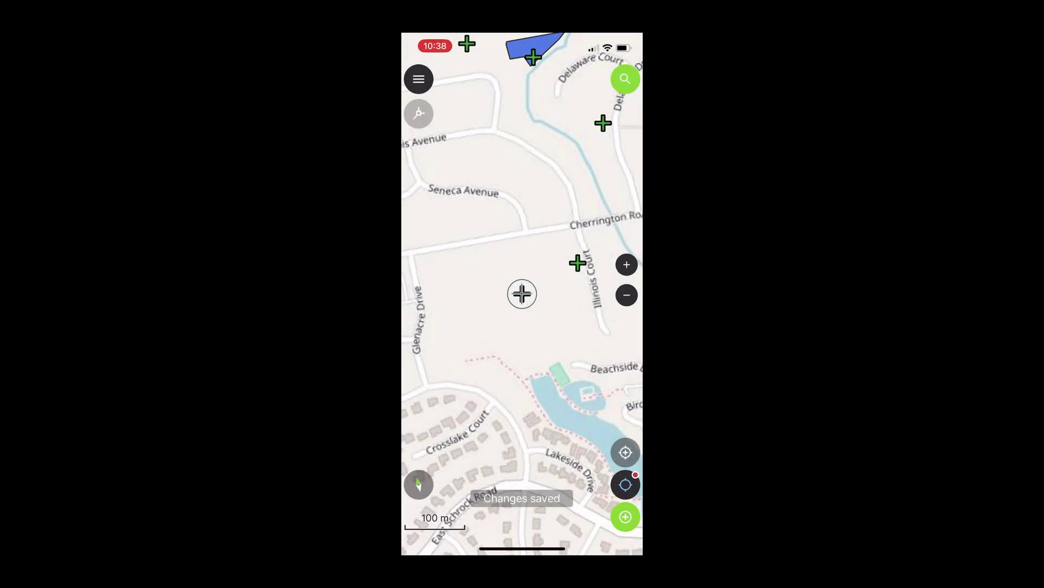
left_click(418, 79)
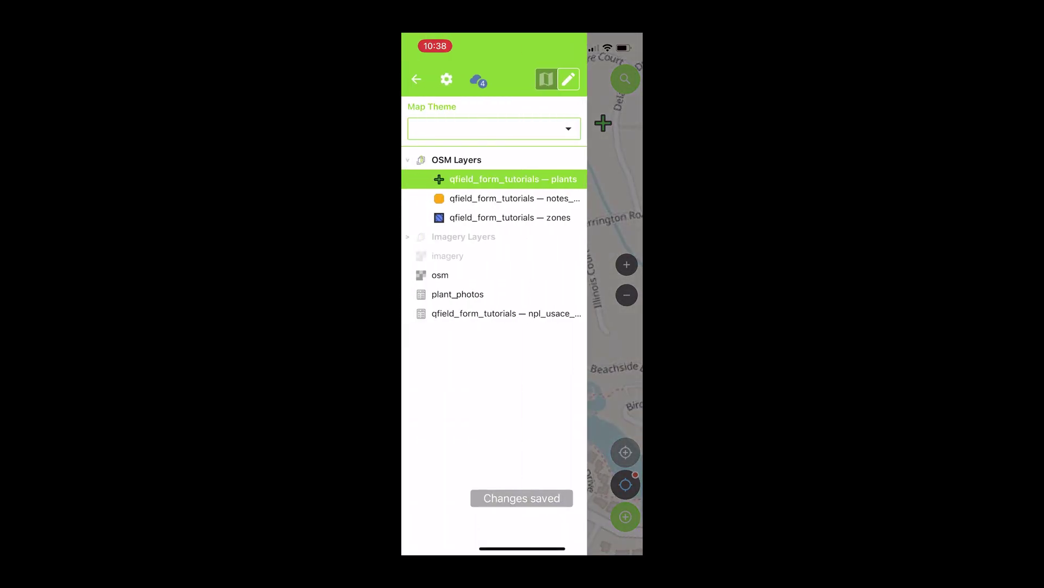
left_click(477, 80)
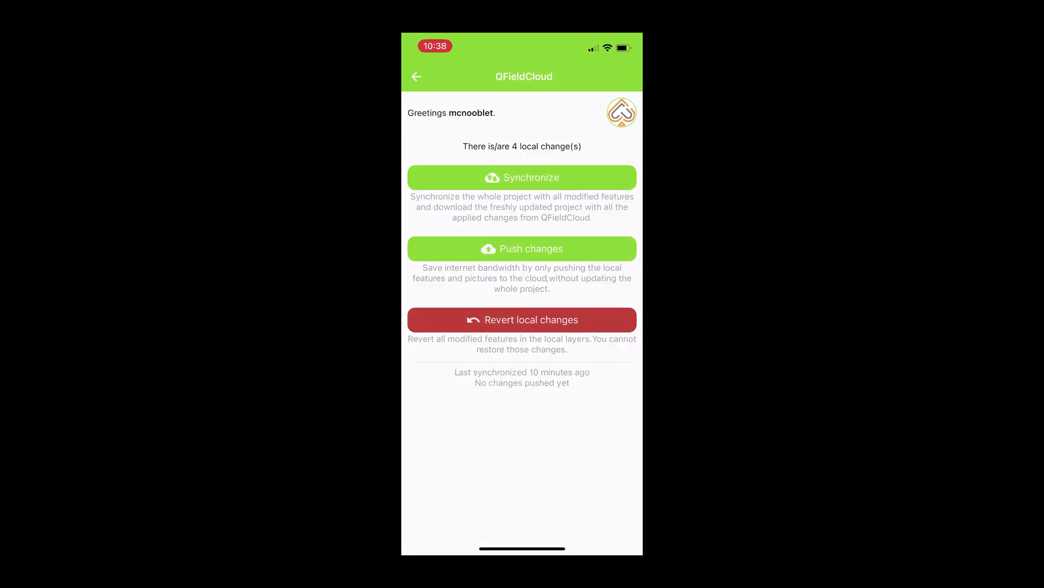
left_click(522, 248)
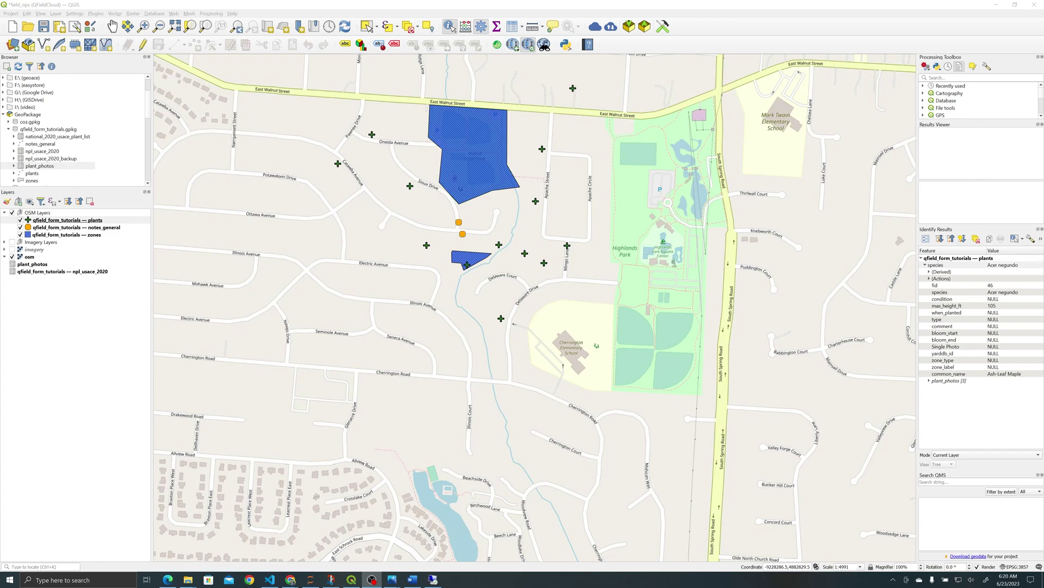
- Sync from QFieldCloud, downloading six DCIM photos and qfield_form_tutorials.gpkg, and reopen field_ops
left_click(612, 28)
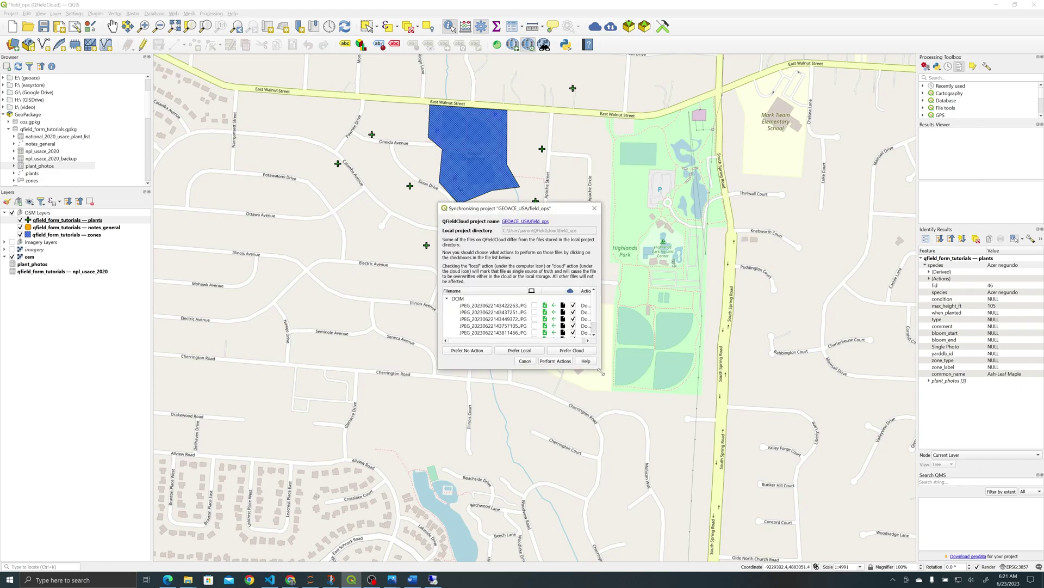
left_click_drag(601, 370, 645, 384)
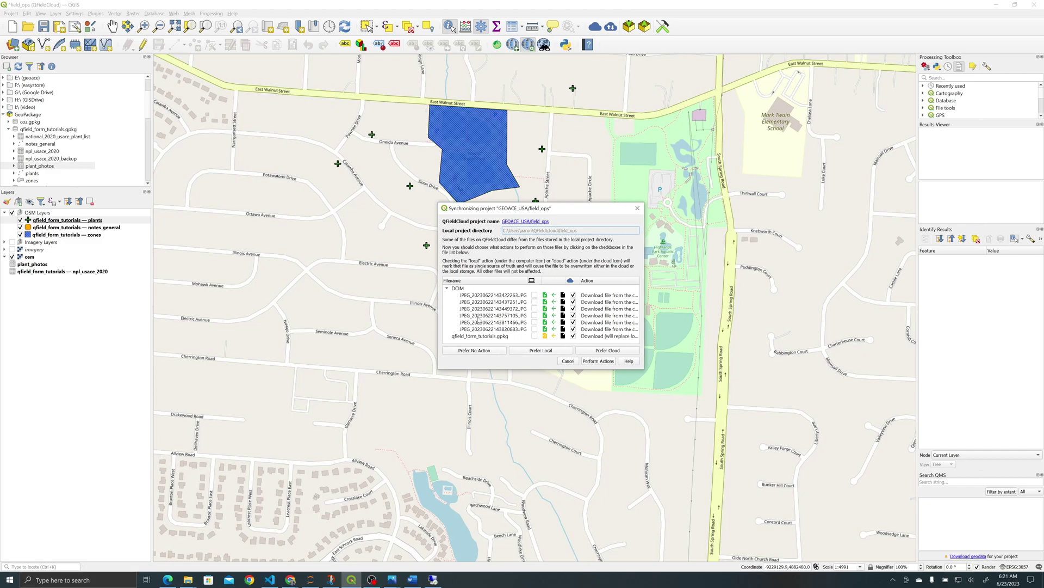
left_click(598, 362)
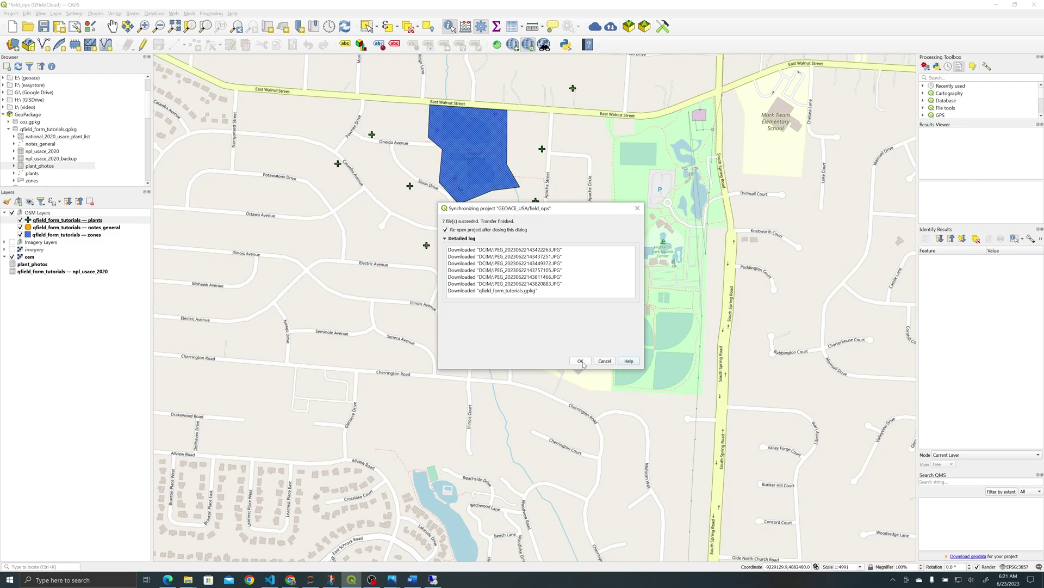
left_click(581, 361)
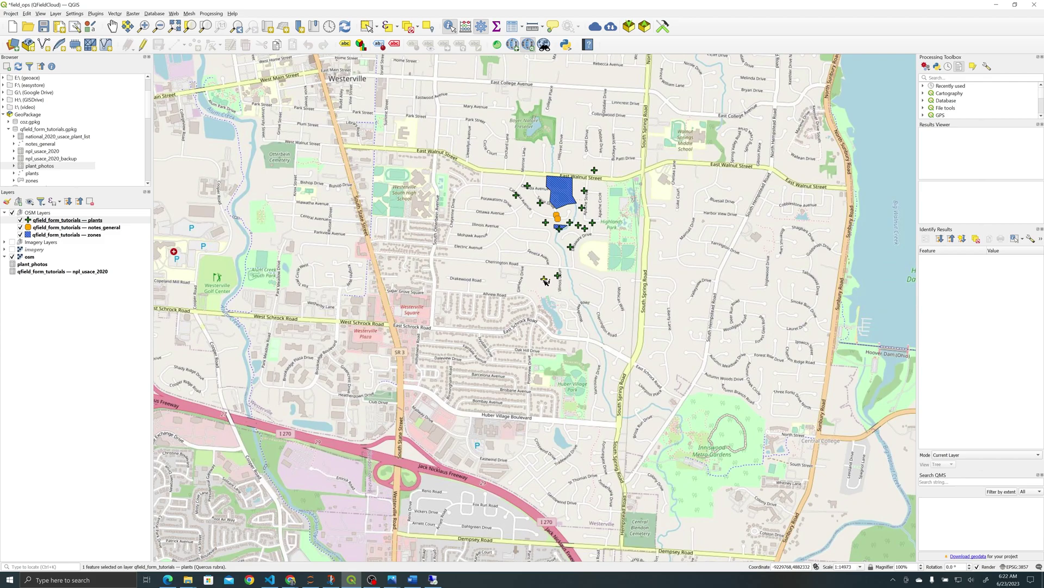
- Identify the Quercus rubra plant and preview each of its three Photo Gallery records
left_click(545, 280)
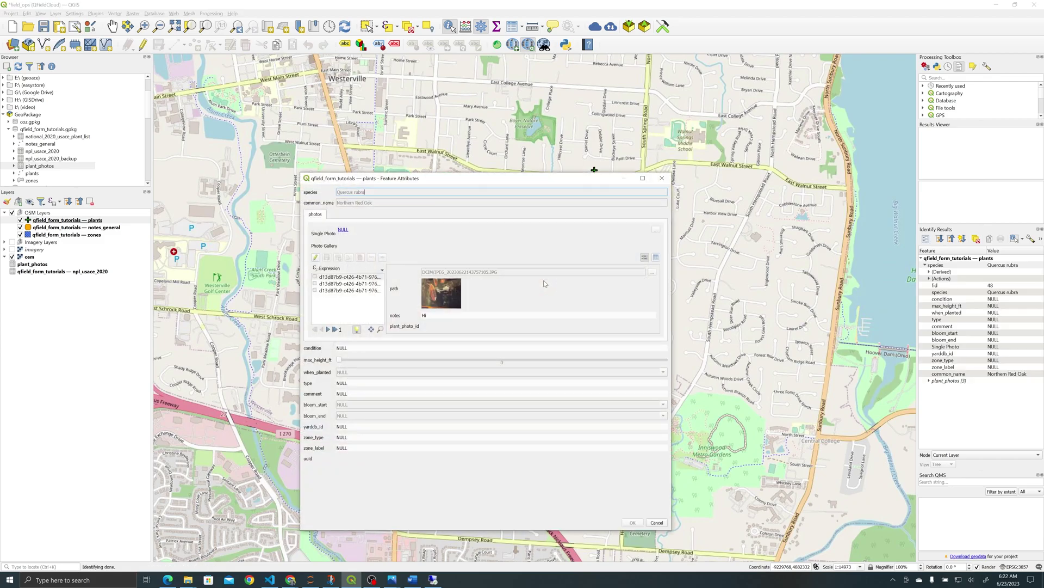
left_click(334, 283)
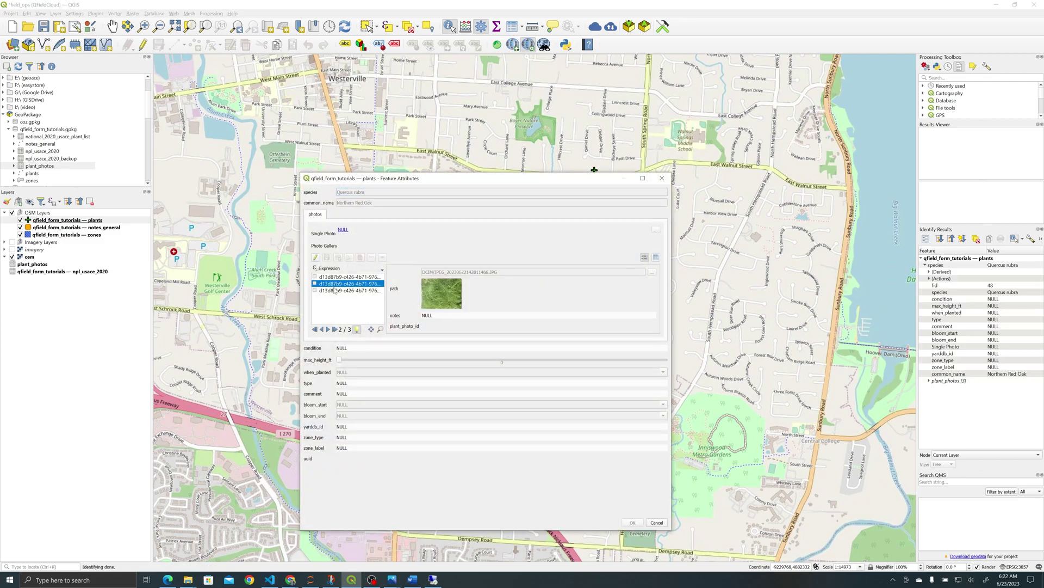
left_click(339, 291)
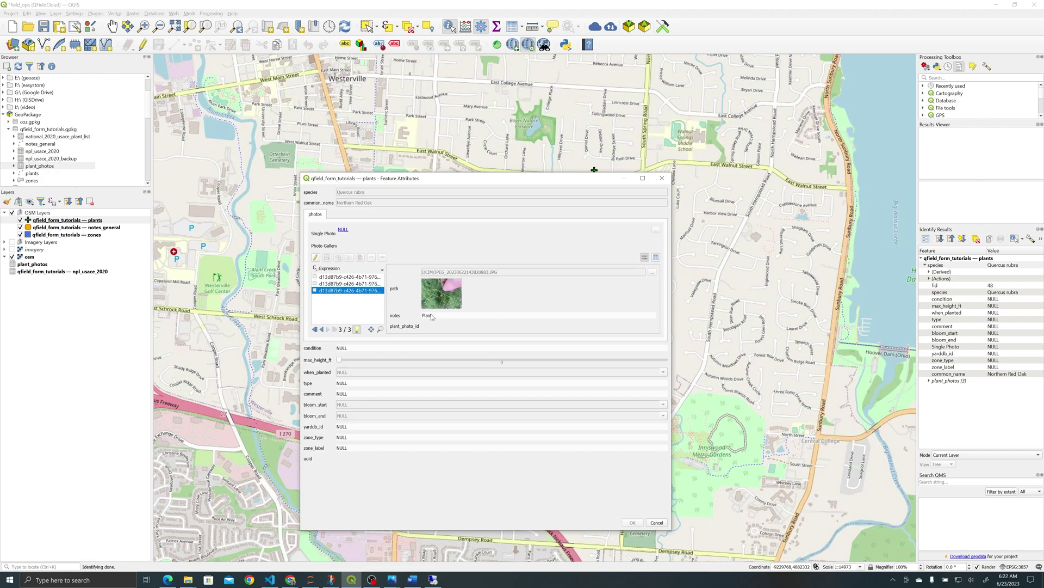
left_click(357, 285)
left_click(357, 276)
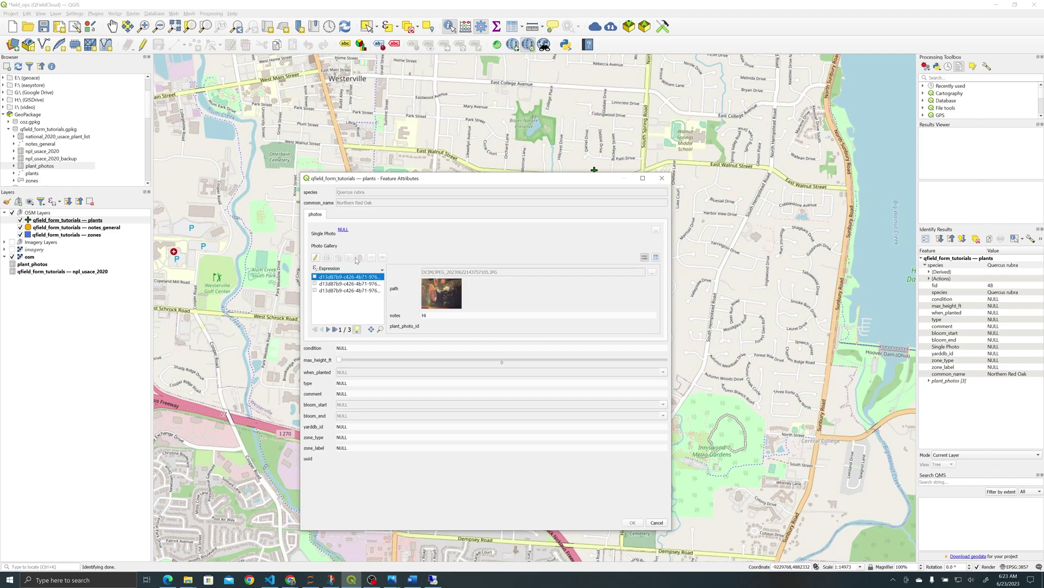